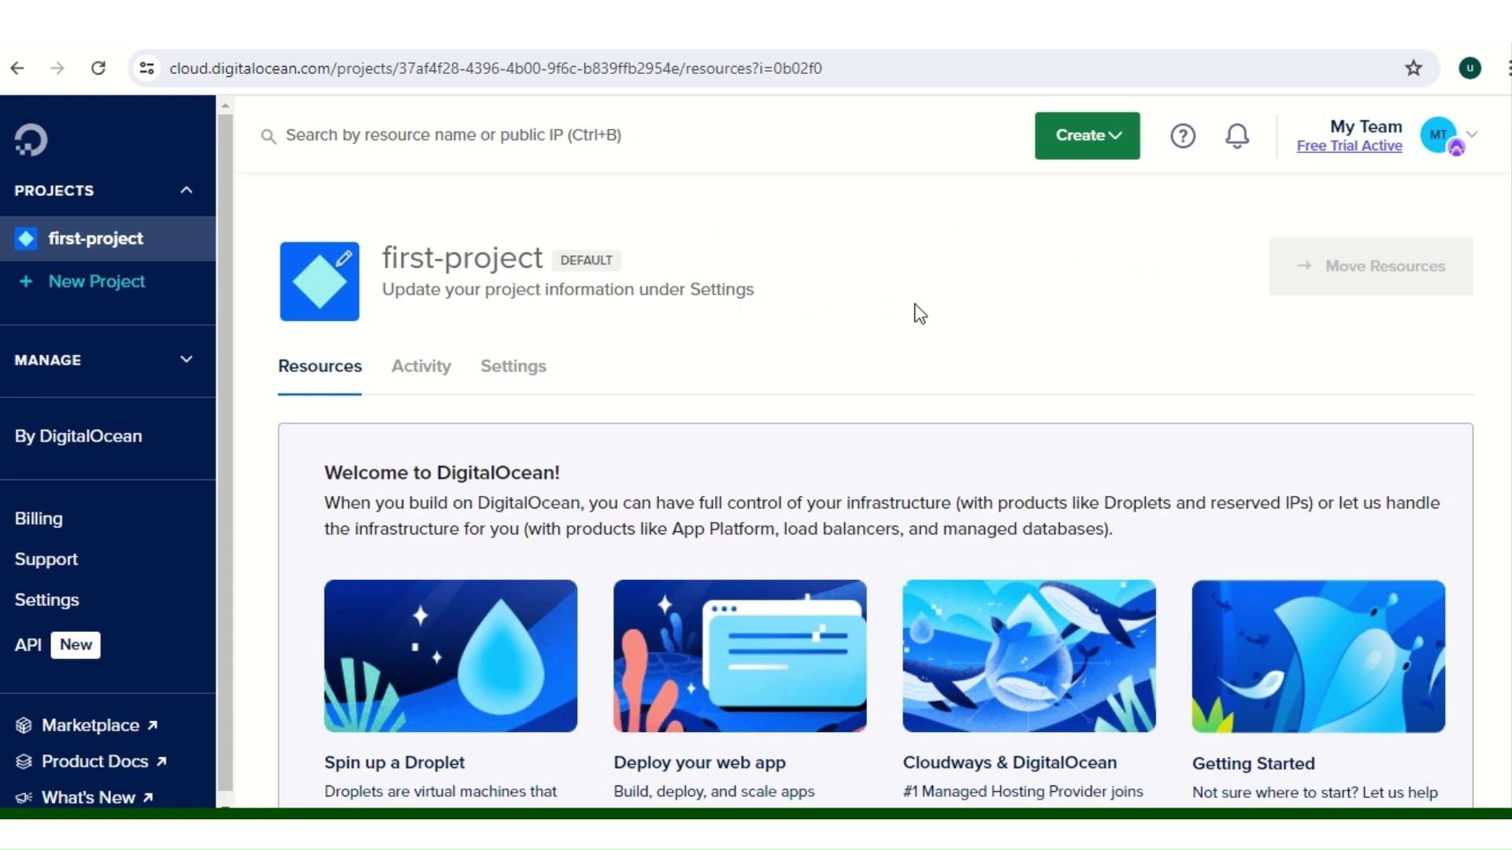
Step: Scroll the DigitalOcean project page down and back up before heading to getoutline.org
scroll(940, 337, "down", 1)
scroll(941, 338, "up", 1)
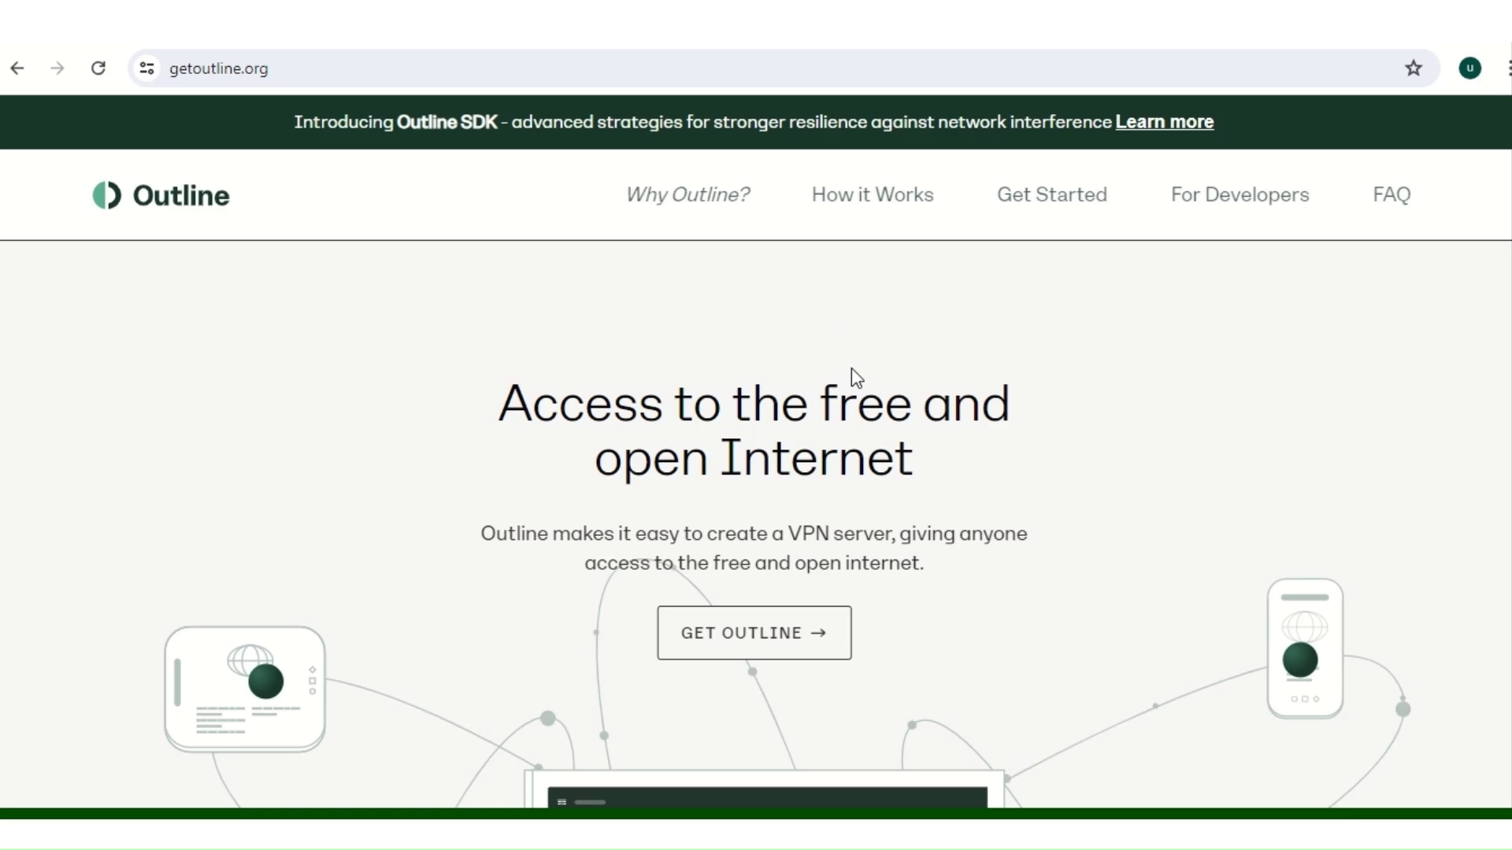
Step: Download the Windows Outline Manager from Step 1 of getoutline.org's Get Started page
scroll(852, 367, "down", 1)
left_click(807, 536)
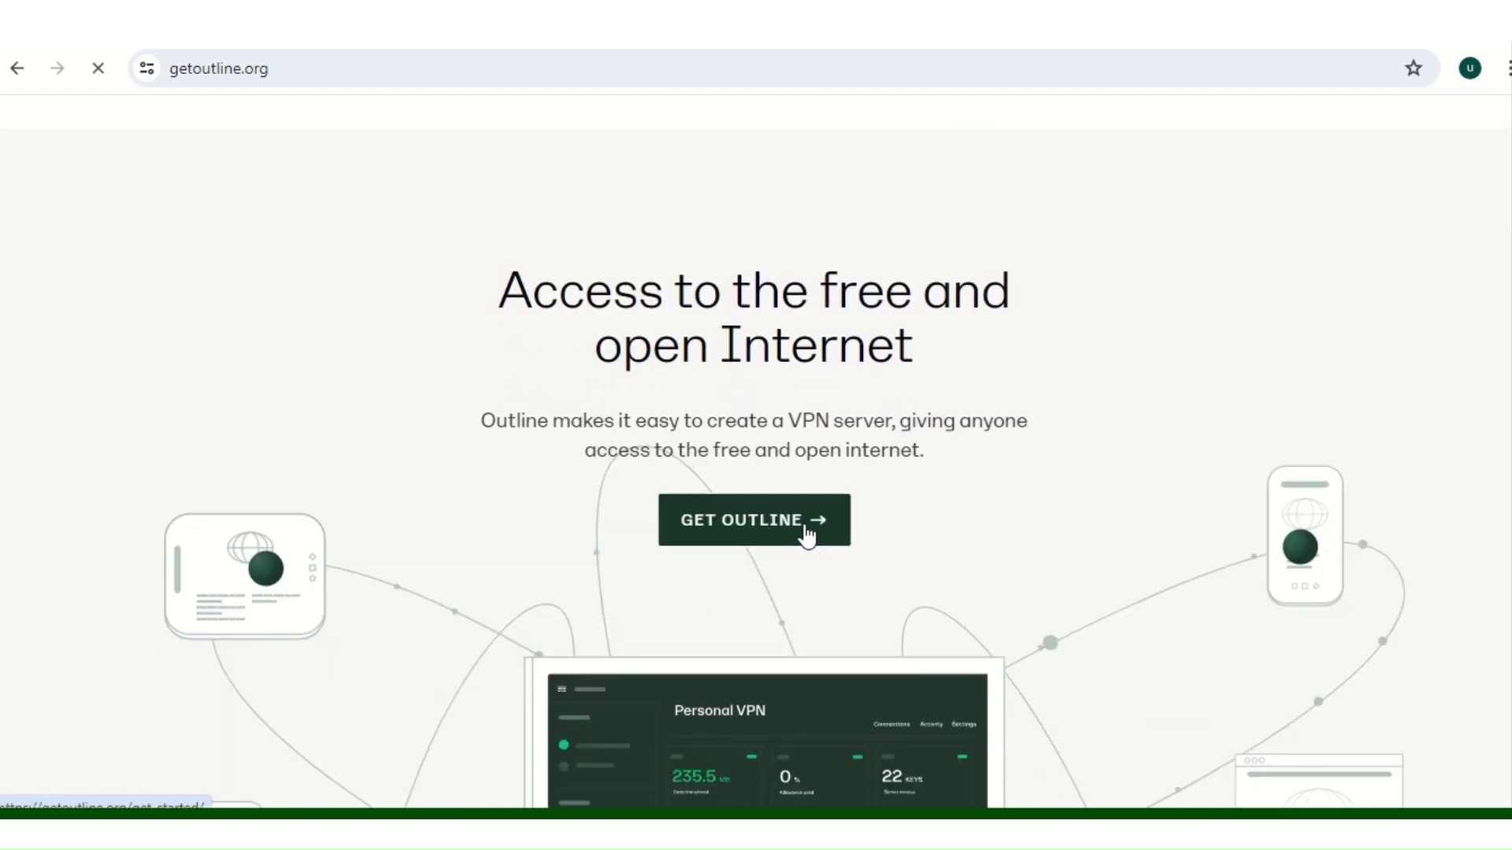
scroll(795, 472, "down", 1)
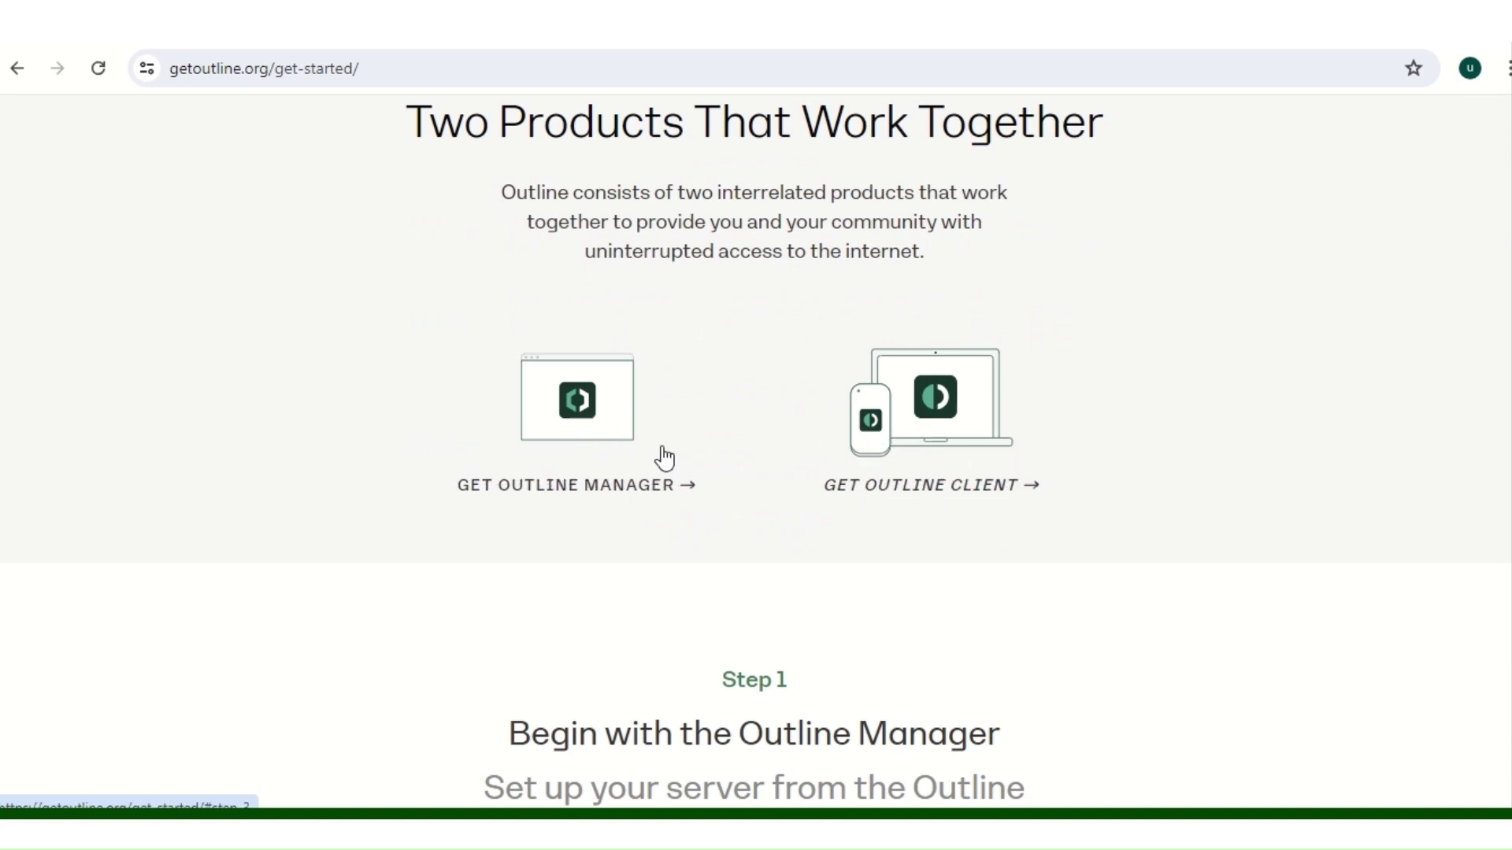
left_click(602, 488)
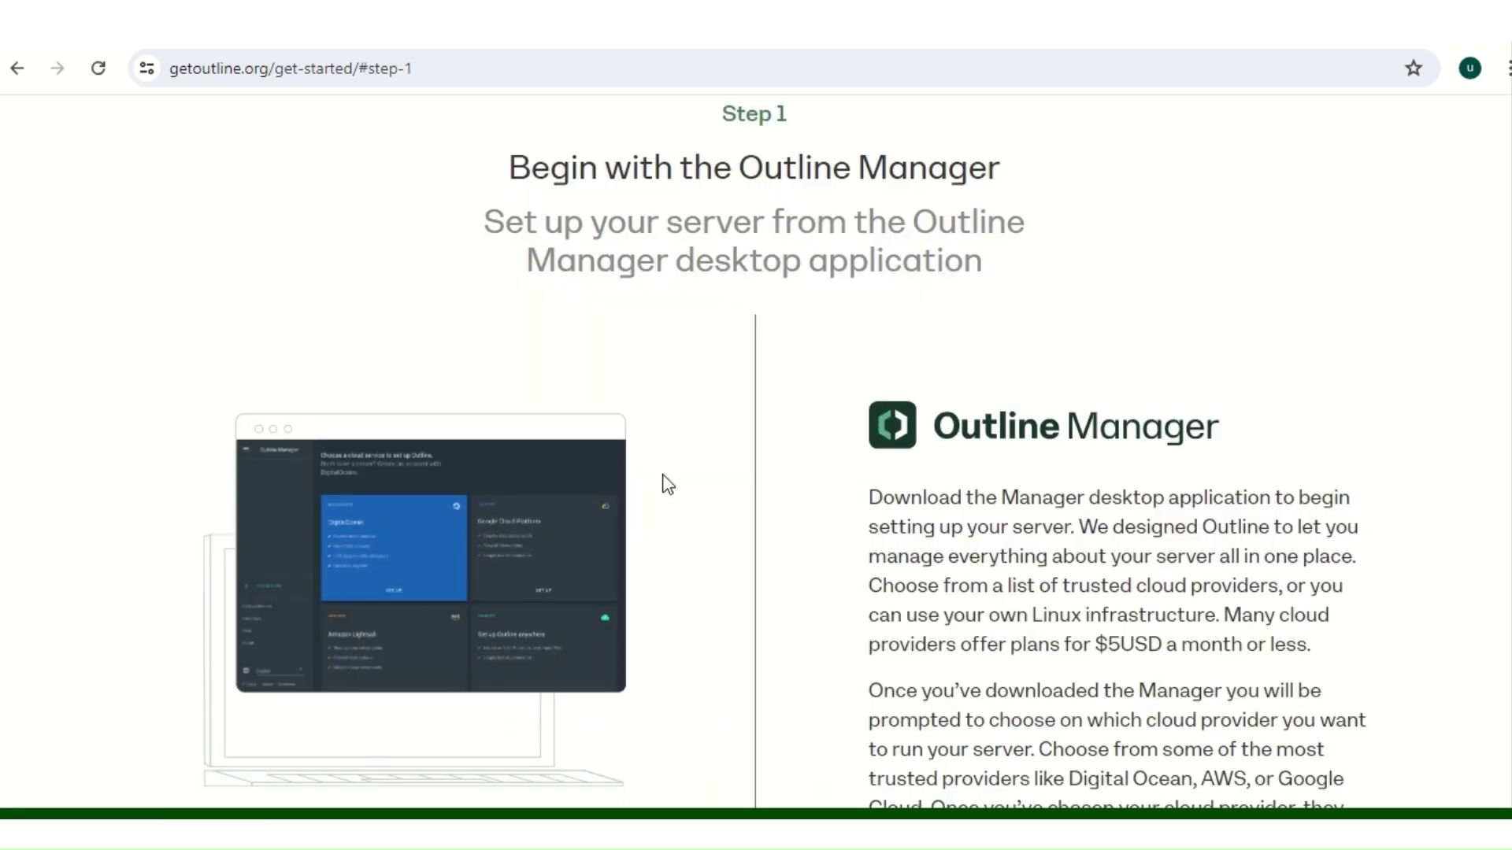
scroll(662, 482, "down", 10)
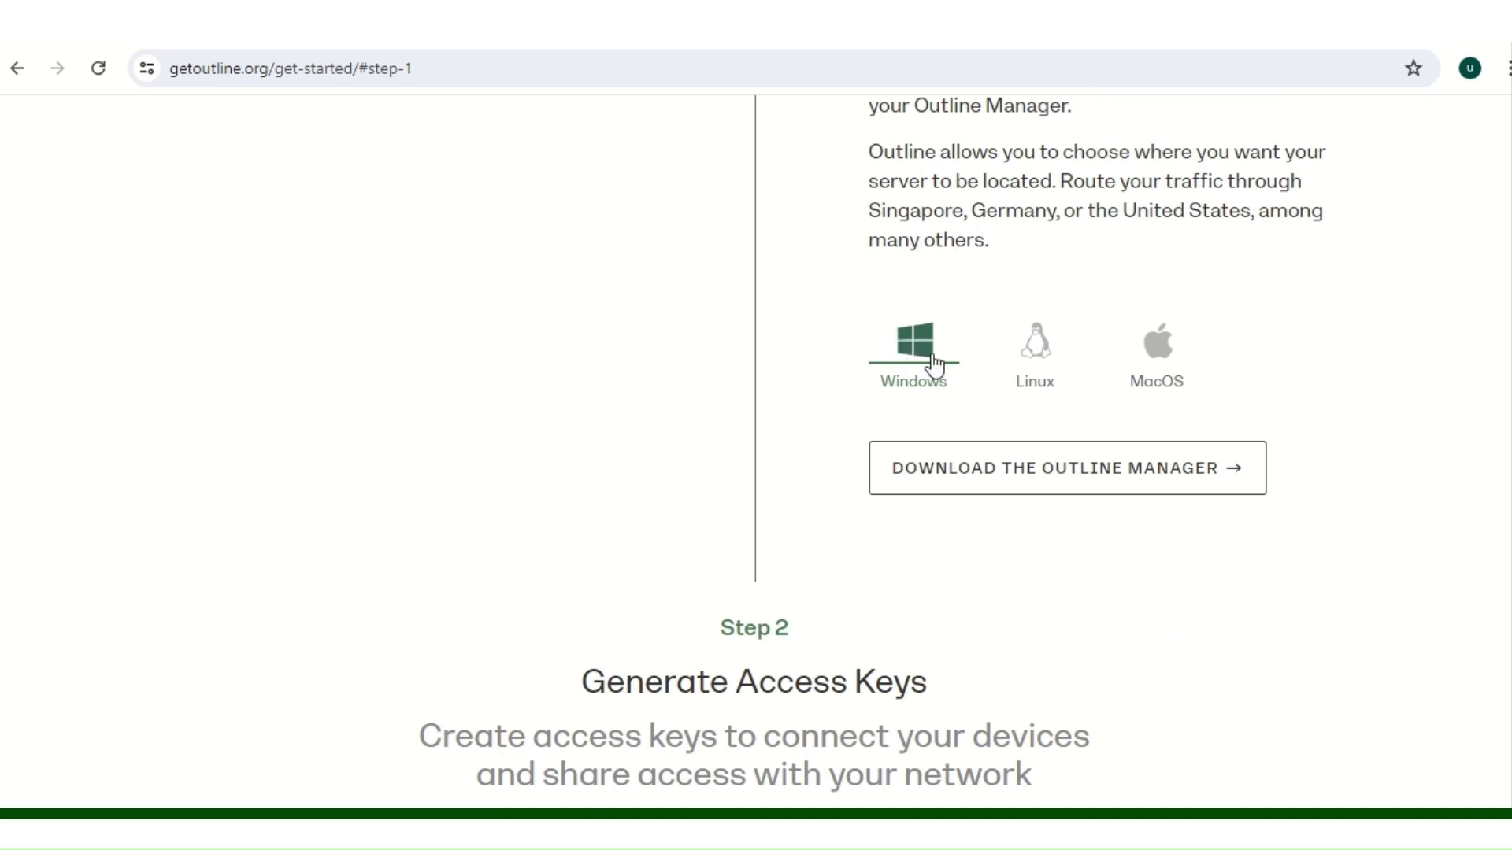
left_click(993, 480)
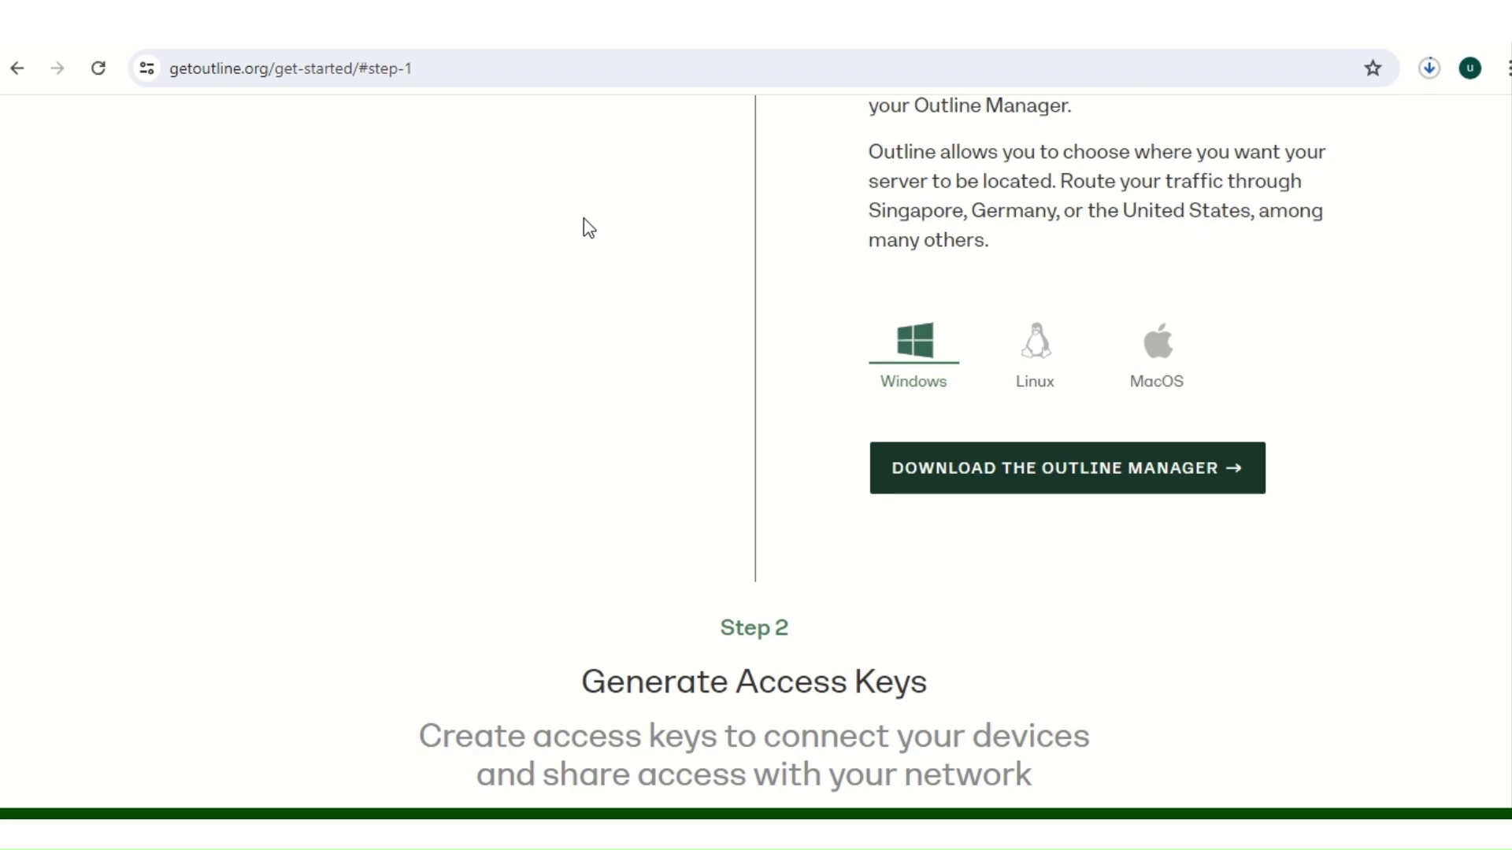
Step: Download the Windows Outline Client from Step 3 of the Get Started page
scroll(698, 348, "up", 15)
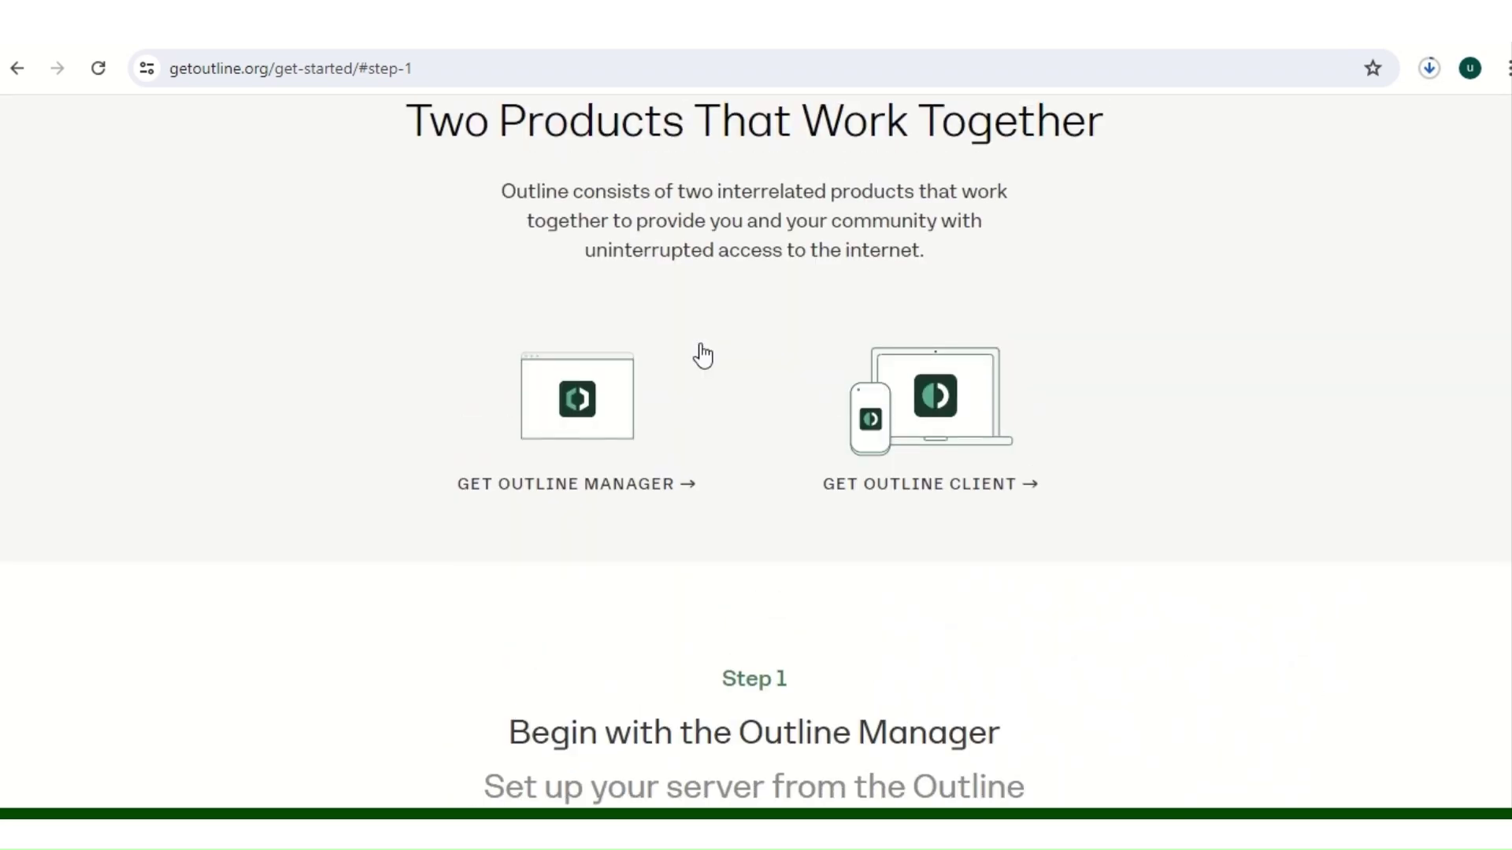
left_click(935, 433)
scroll(939, 439, "down", 3)
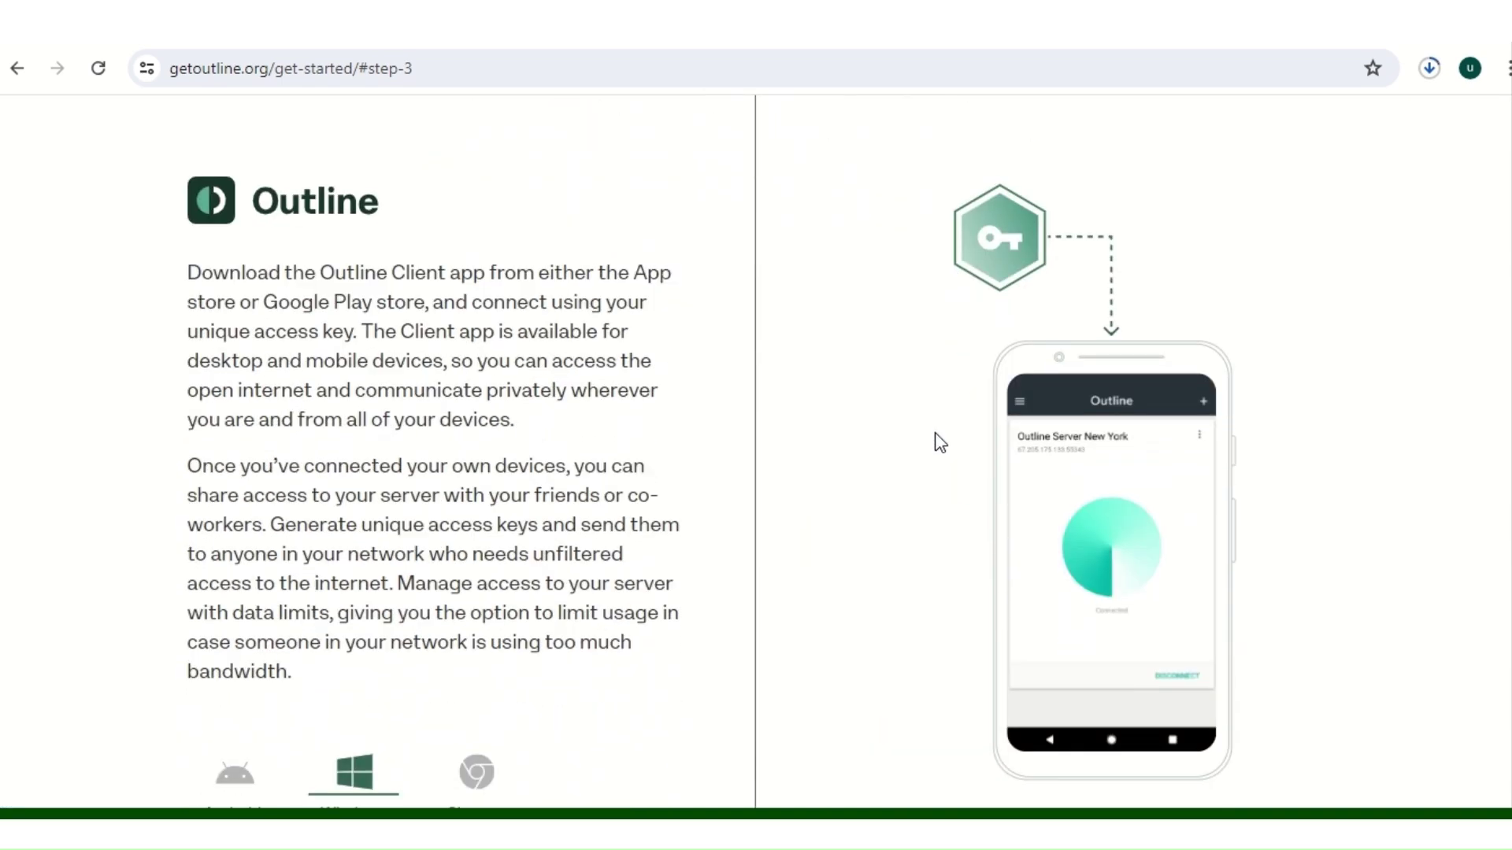
scroll(940, 444, "down", 3)
scroll(935, 440, "up", 1)
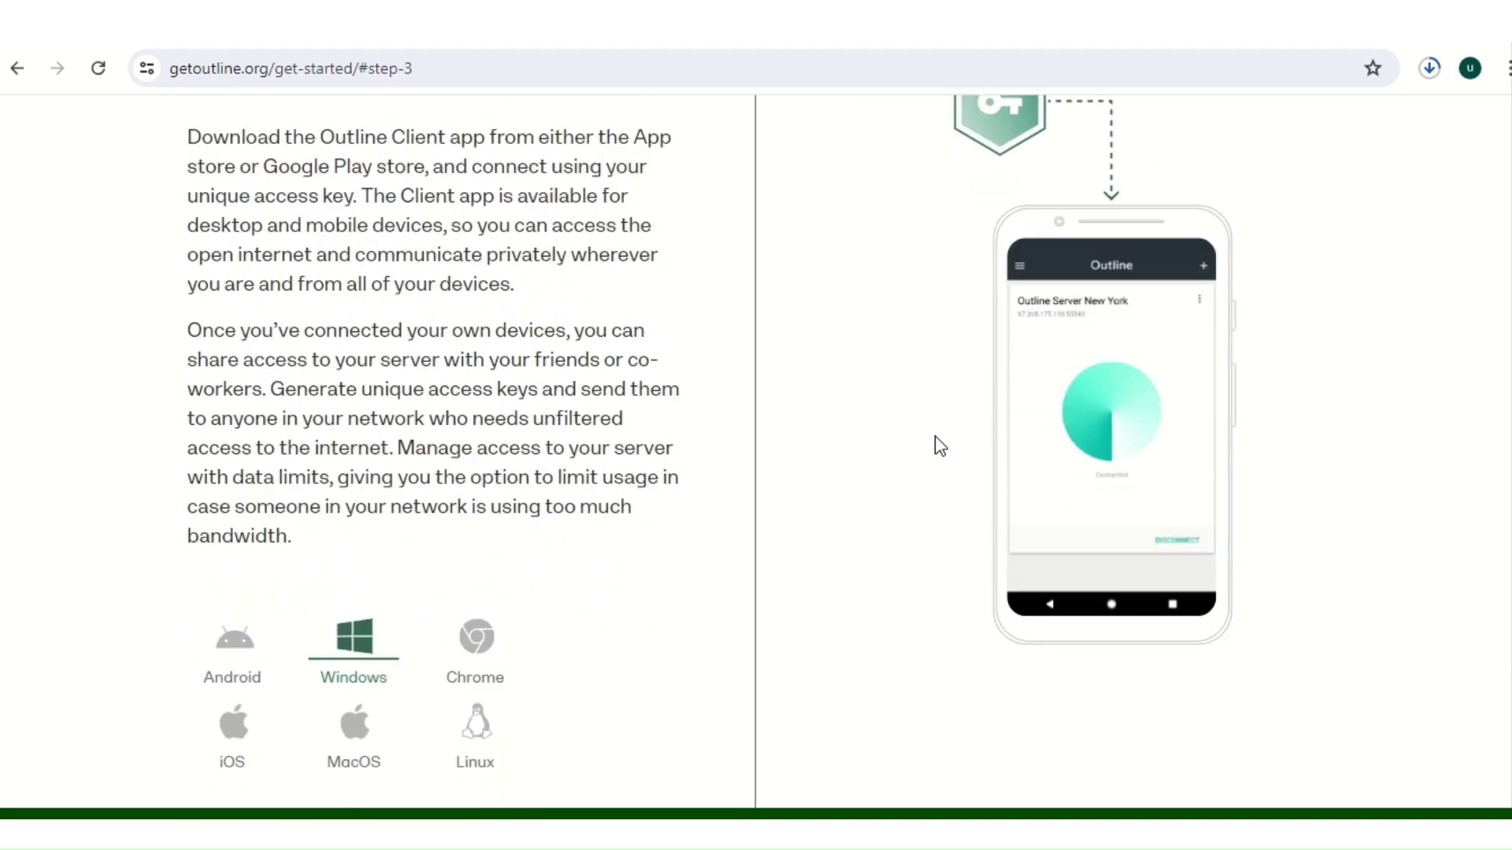
scroll(935, 440, "down", 3)
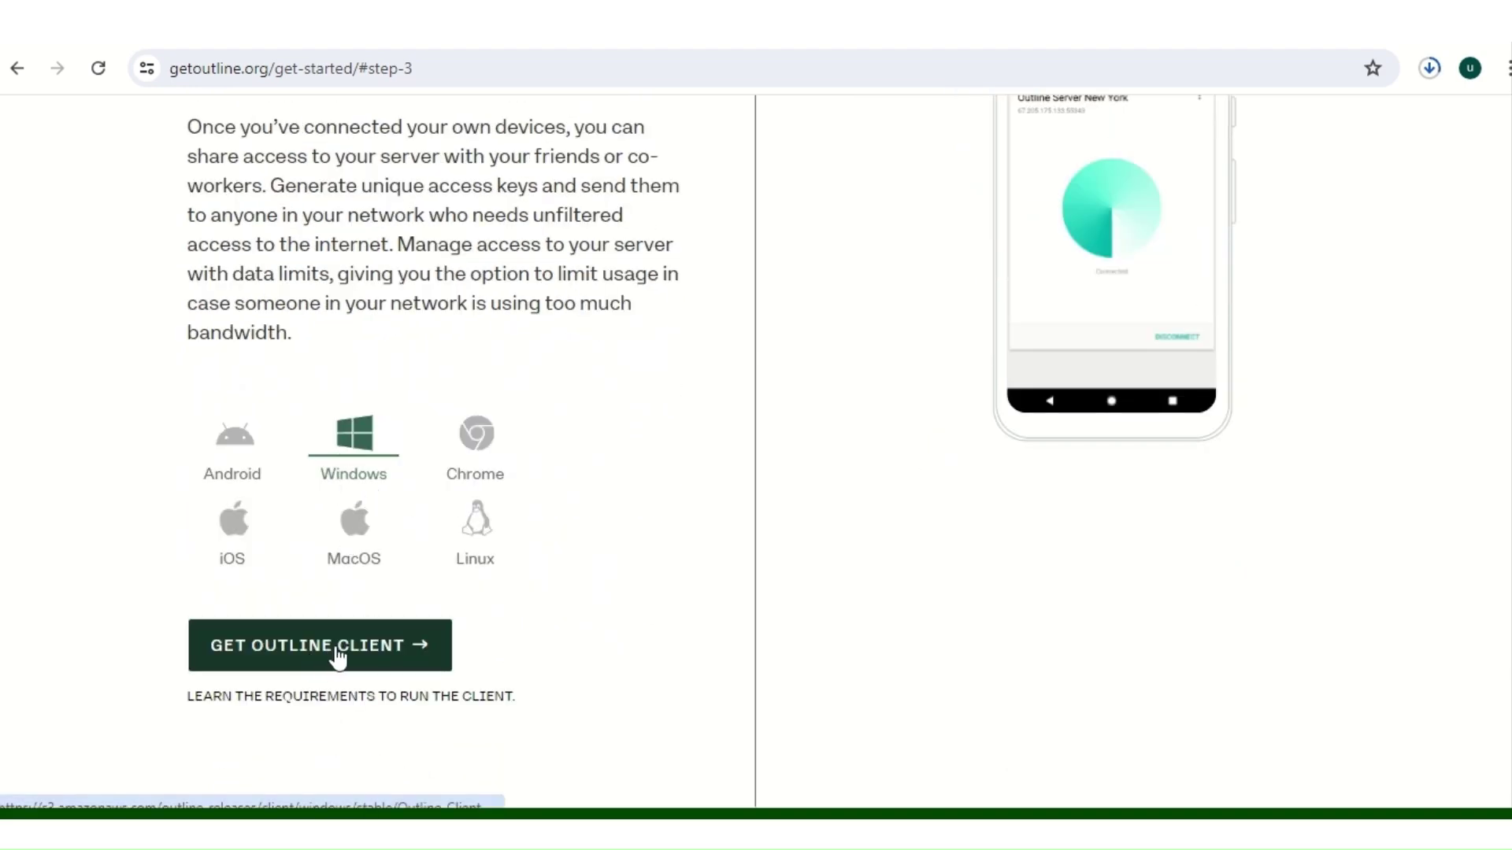
left_click(389, 654)
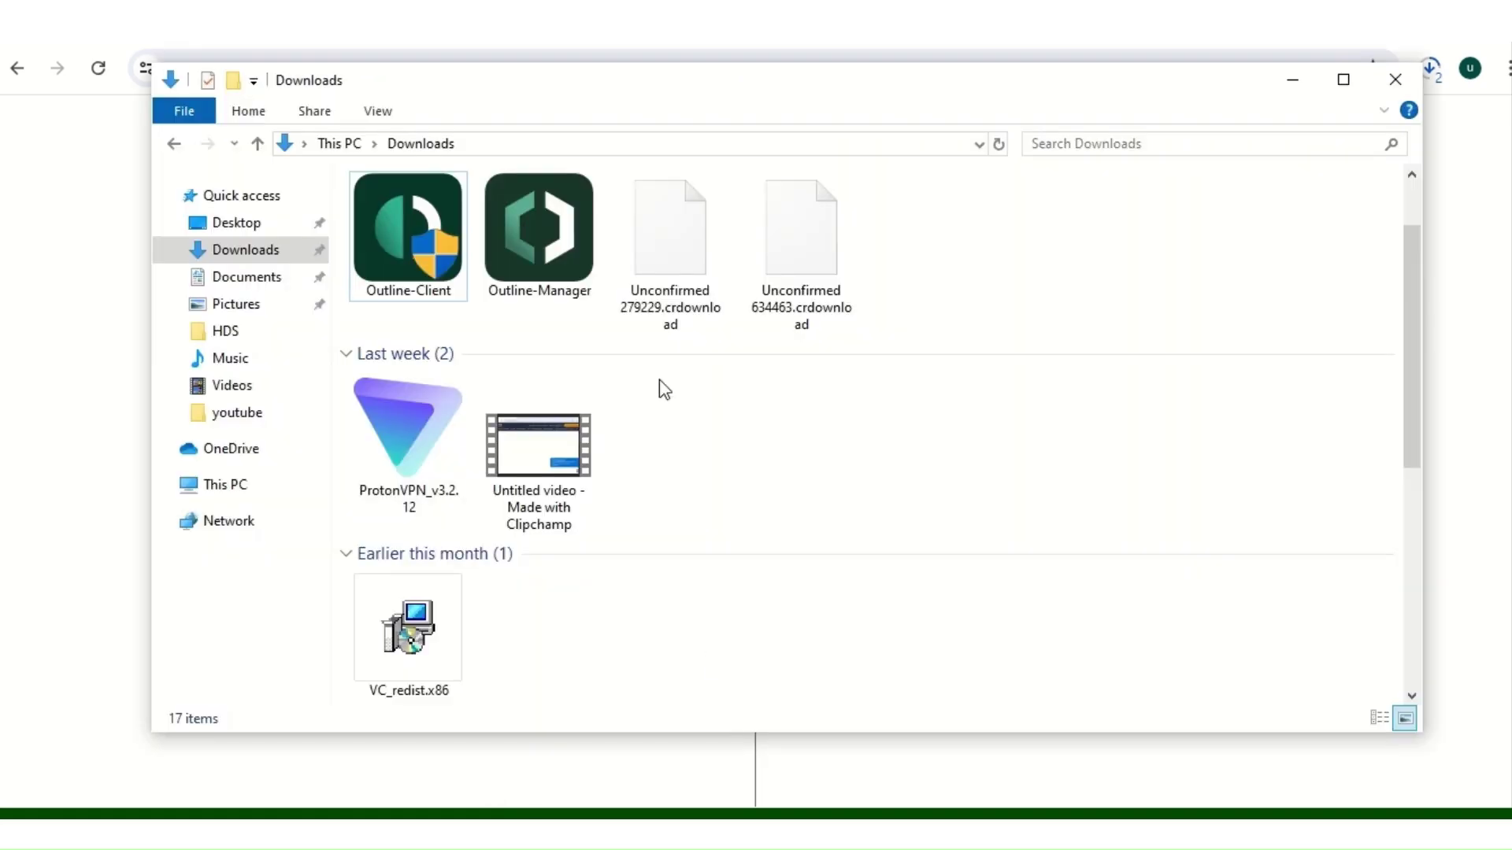
Step: Try deleting both Unconfirmed .crdownload files in Downloads, then check Chrome's download history
left_click(679, 216)
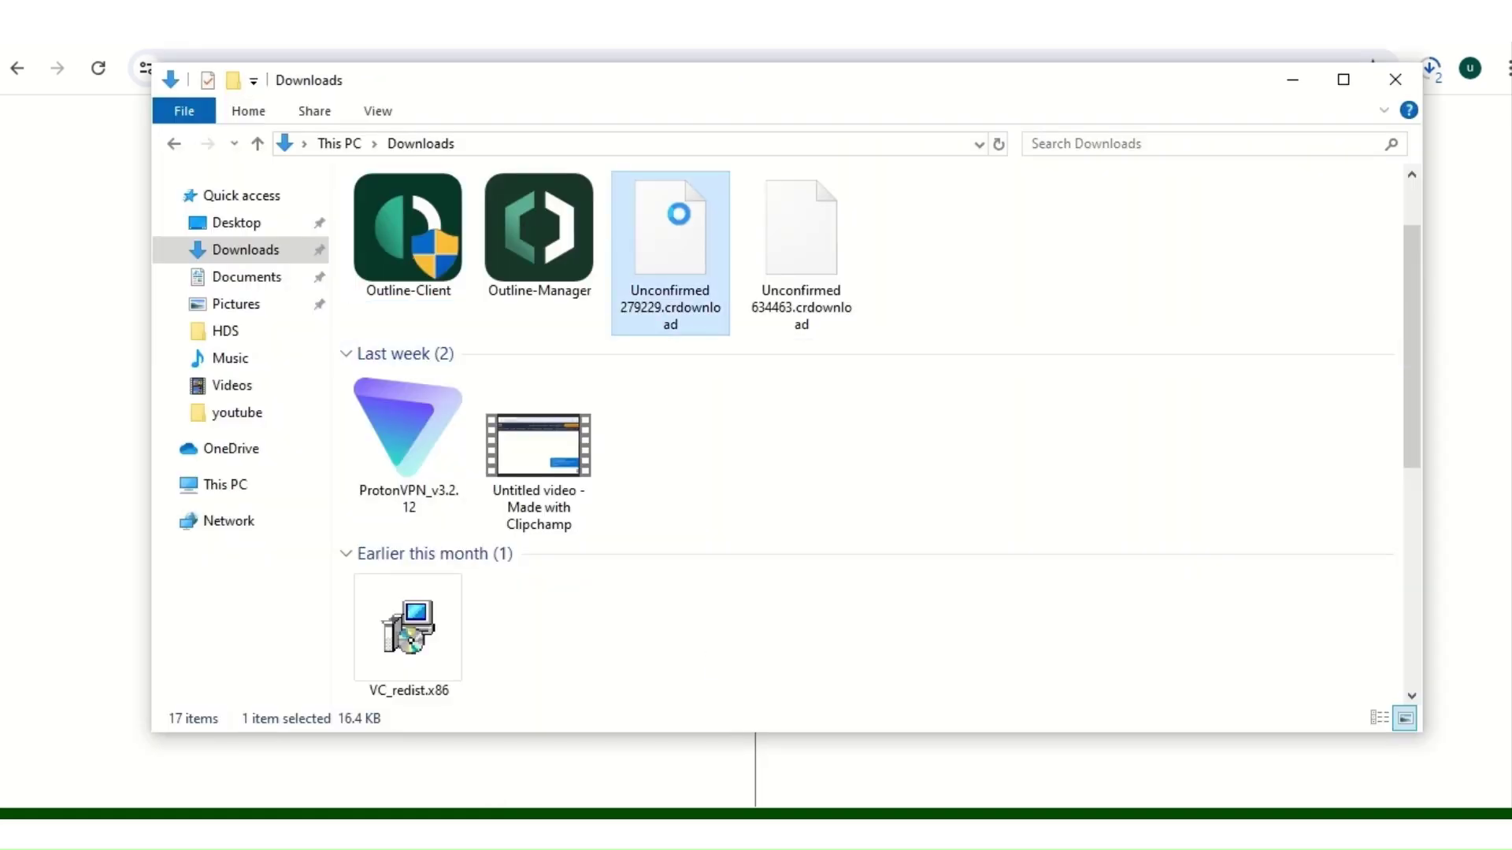
right_click(679, 215)
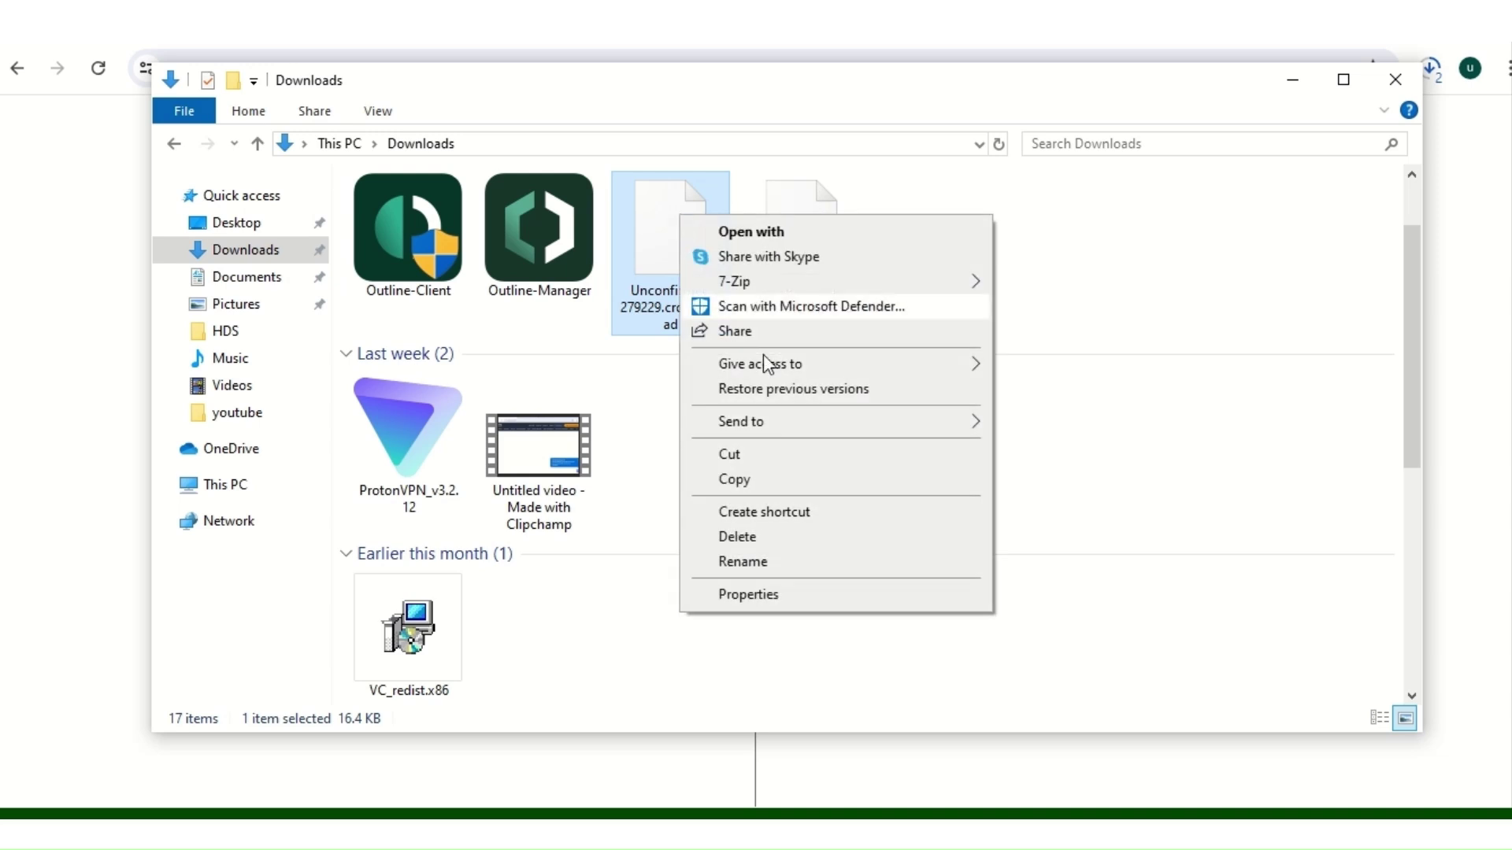
left_click(797, 542)
left_click(788, 254)
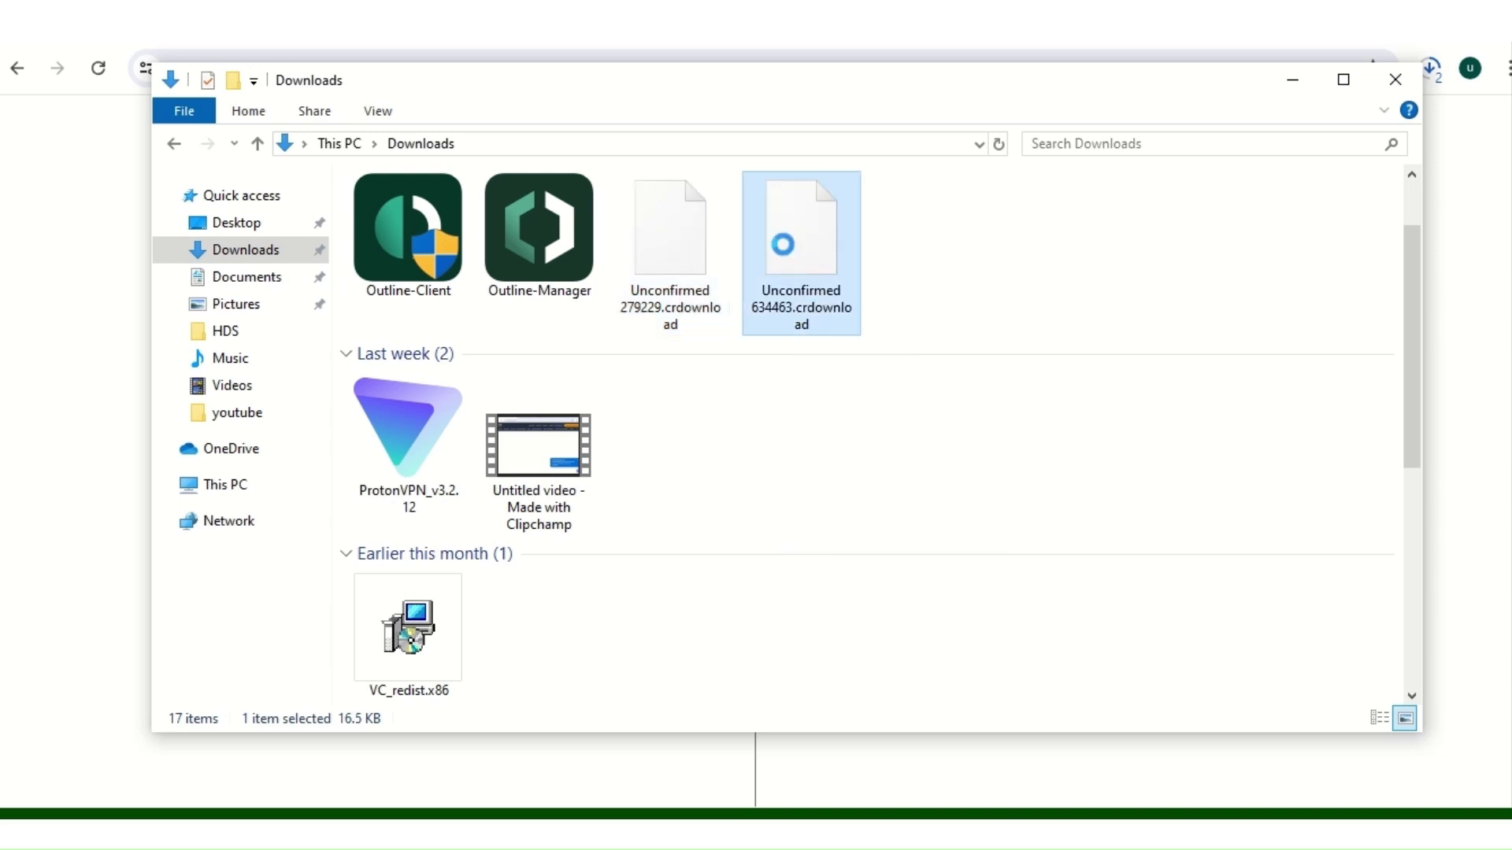
right_click(783, 244)
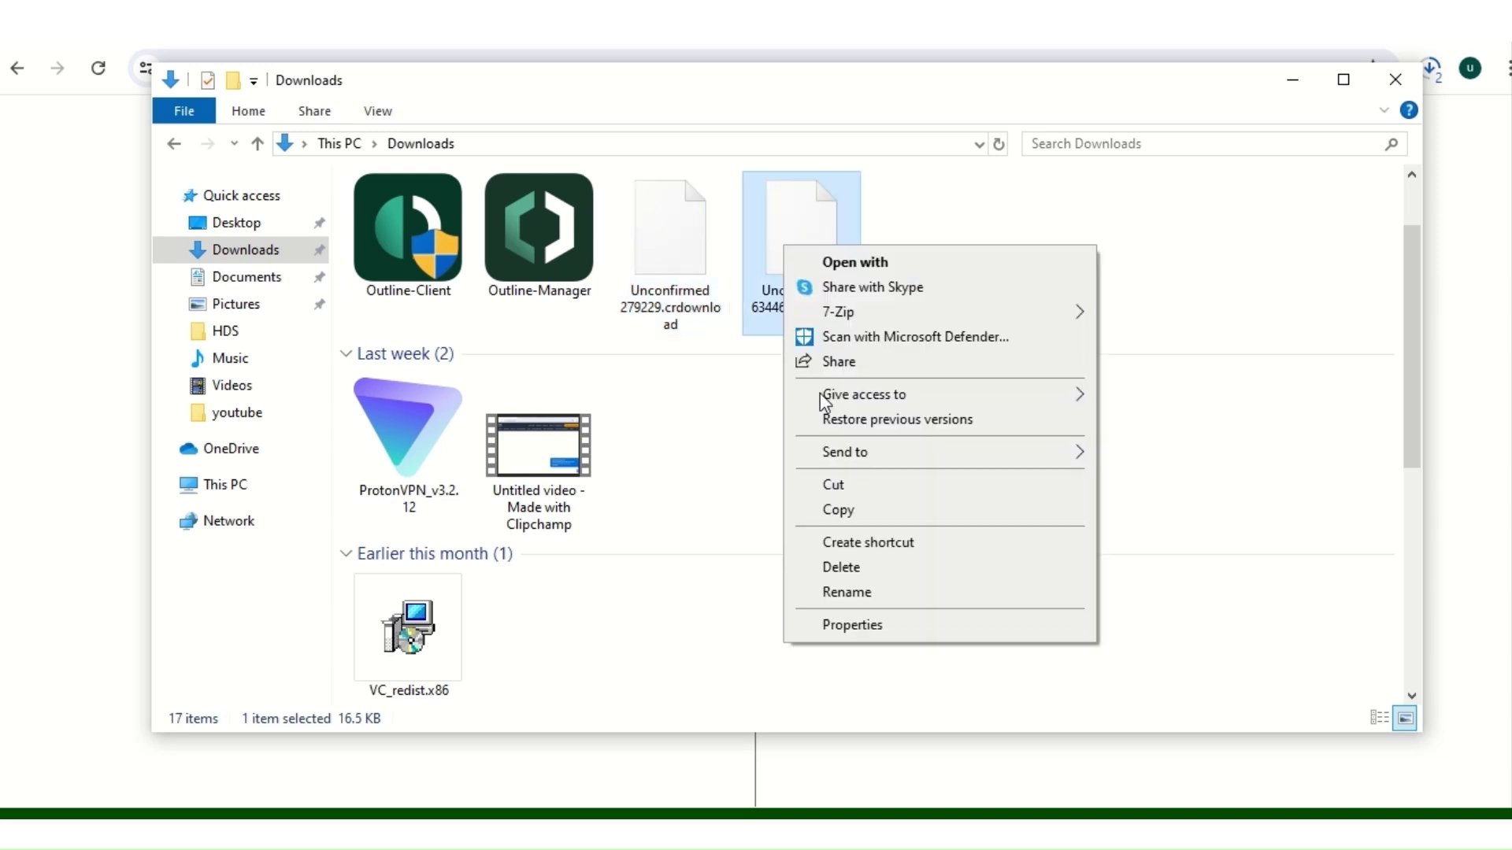
left_click(858, 569)
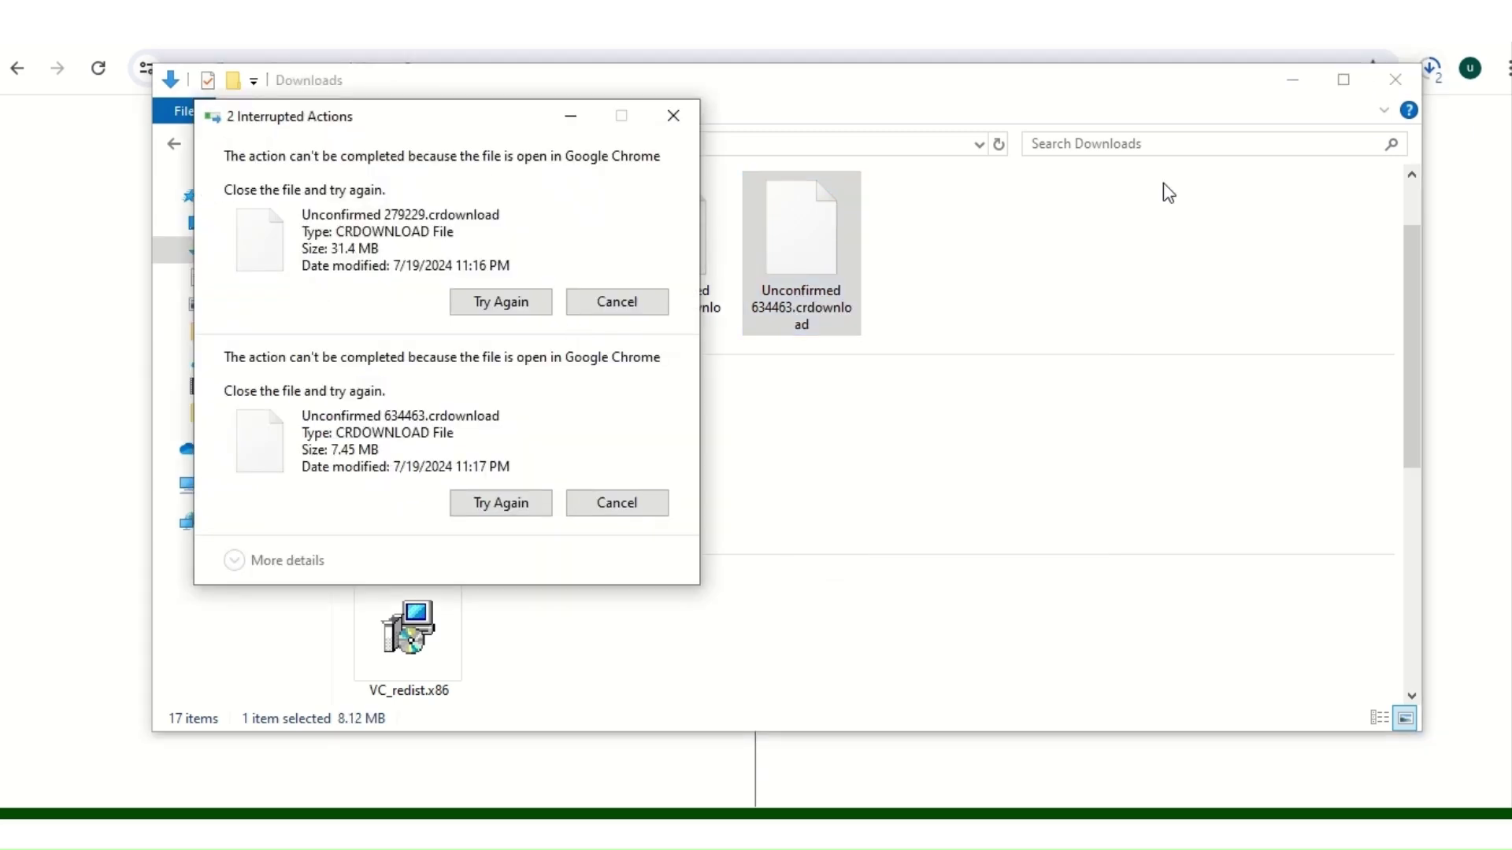
left_click(1433, 71)
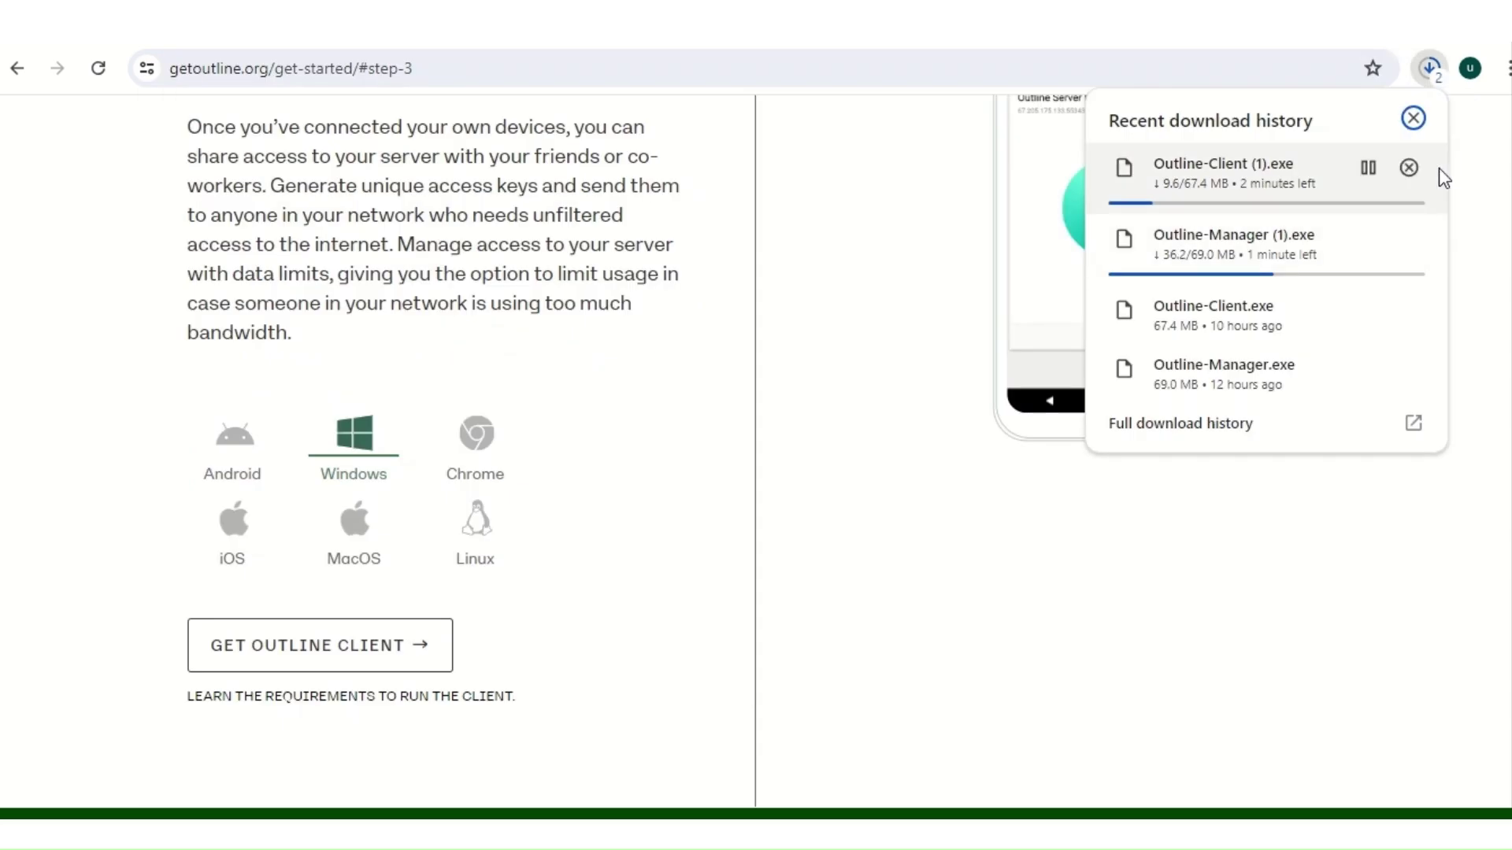
Step: Cancel the duplicate Outline-Client (1).exe and Outline-Manager (1).exe downloads in Chrome
left_click(1409, 167)
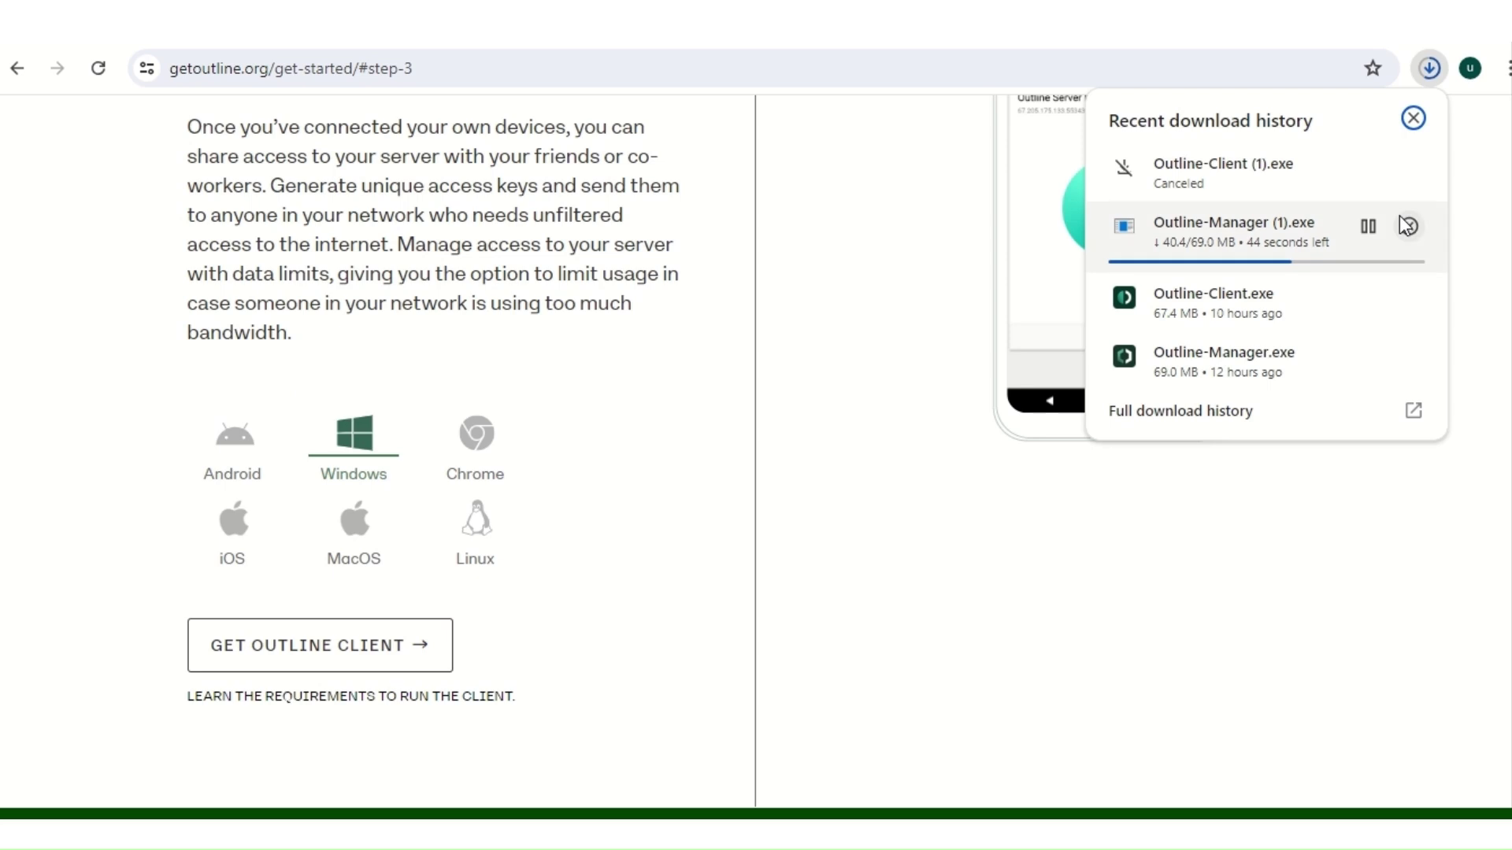
left_click(1408, 226)
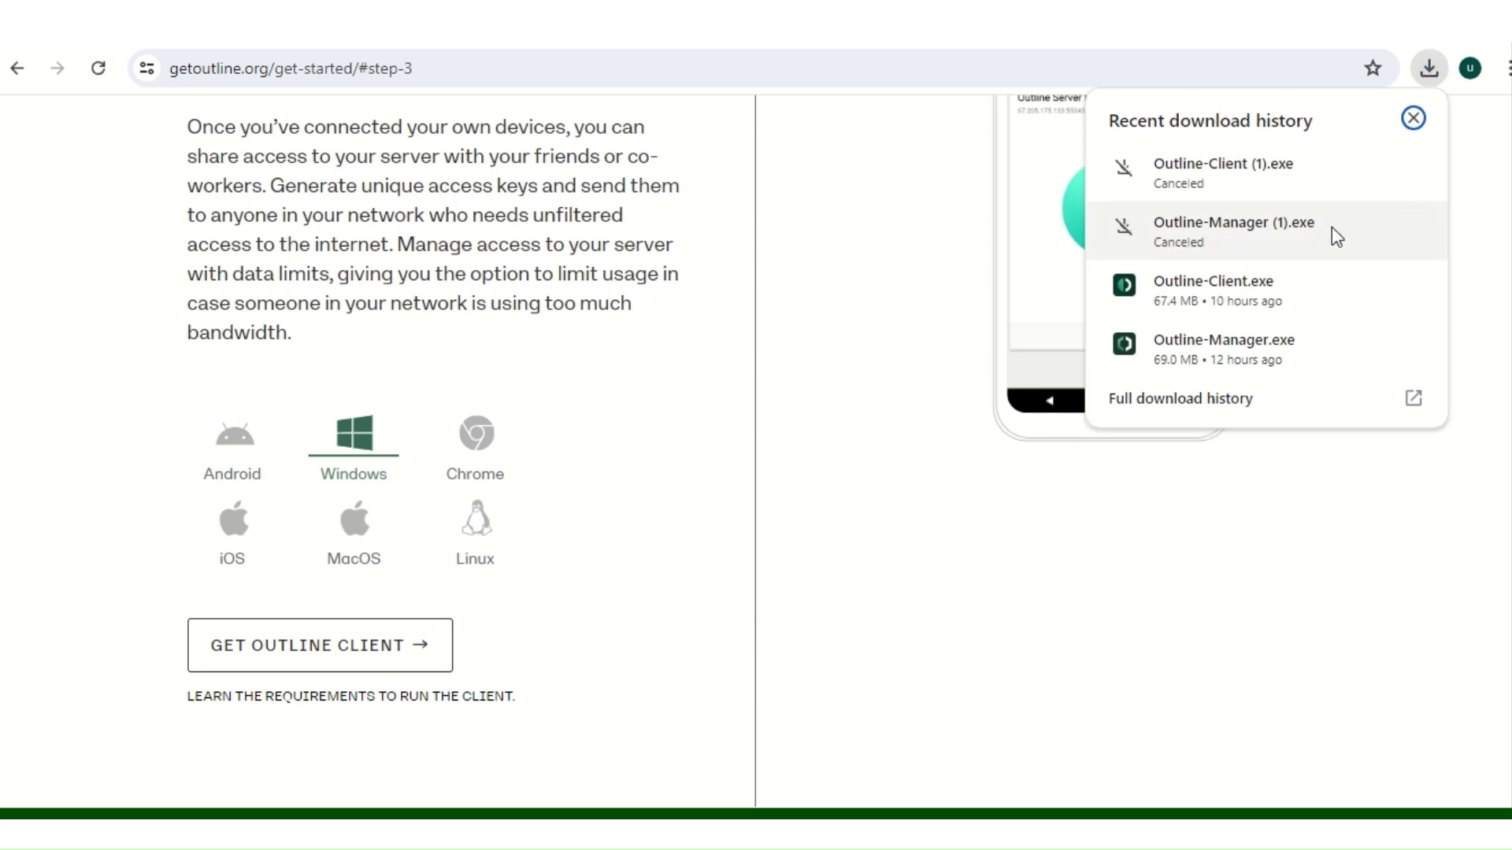
left_click(878, 183)
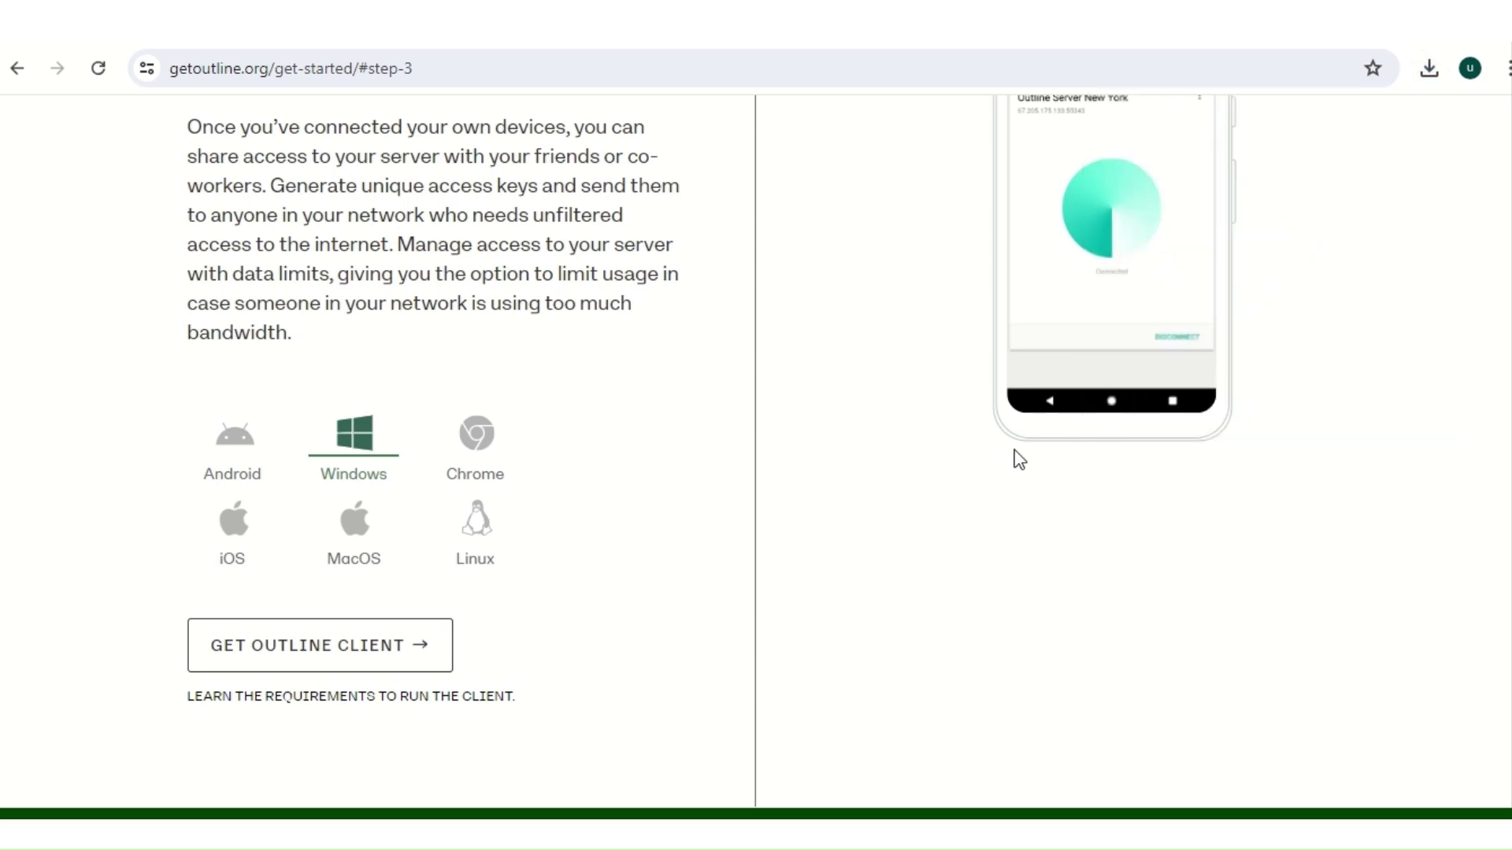
scroll(964, 501, "up", 3)
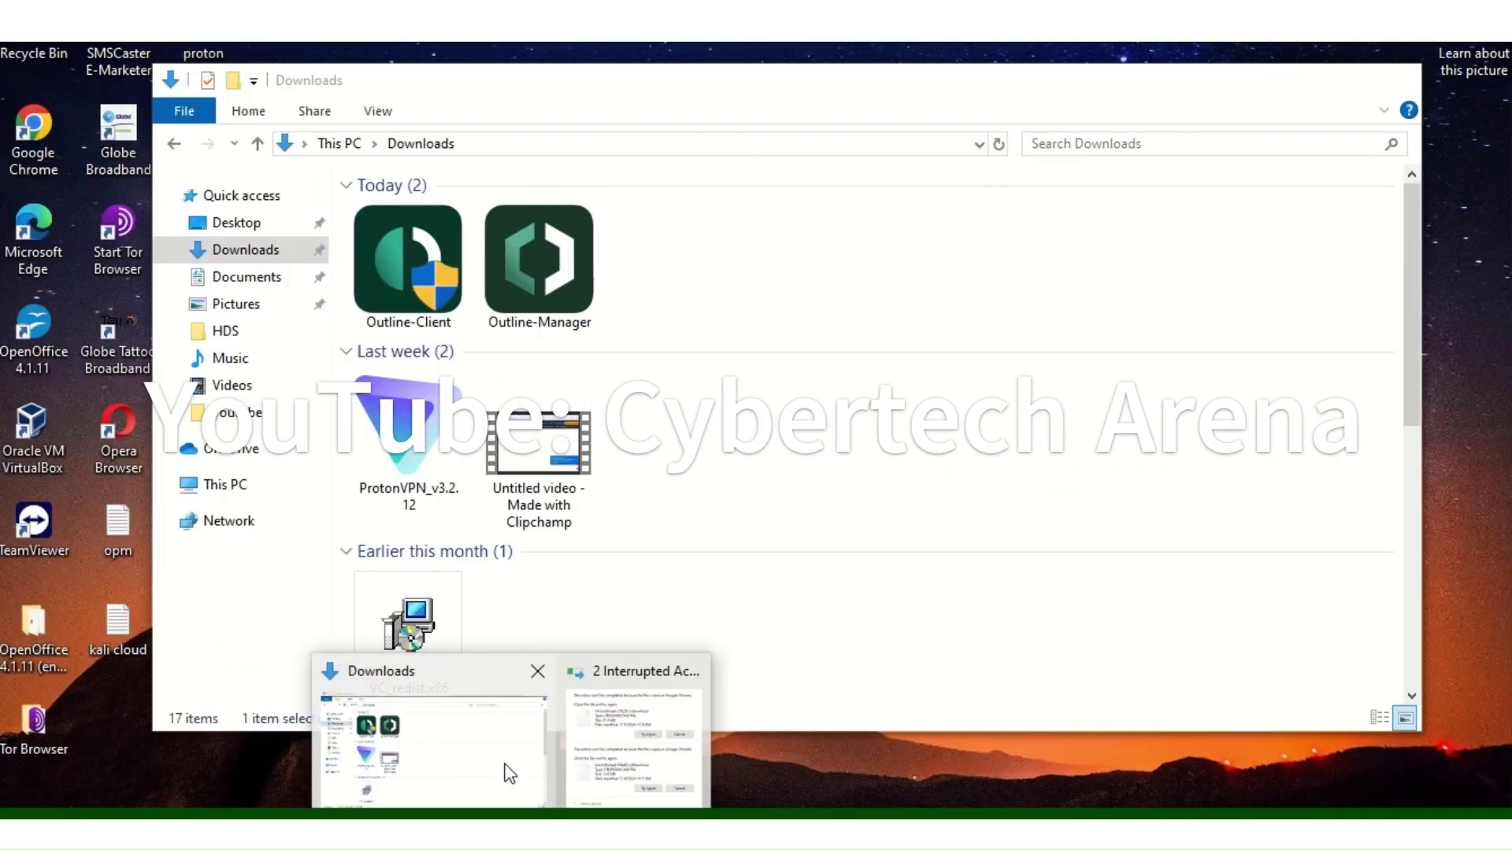
Step: Return to the Downloads folder and launch the Outline-Manager installer
left_click(510, 773)
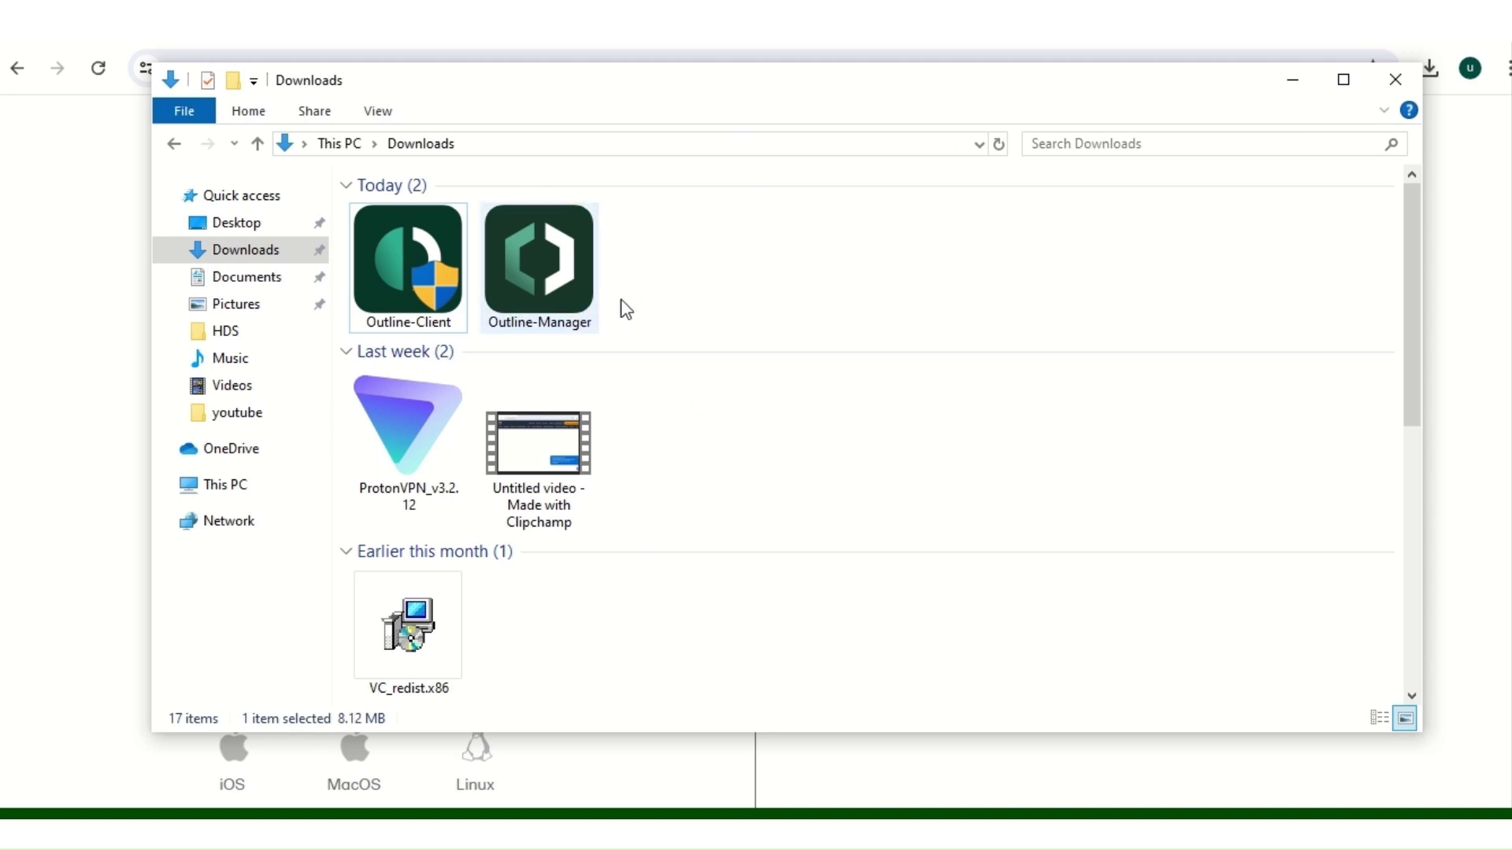
left_click(567, 267)
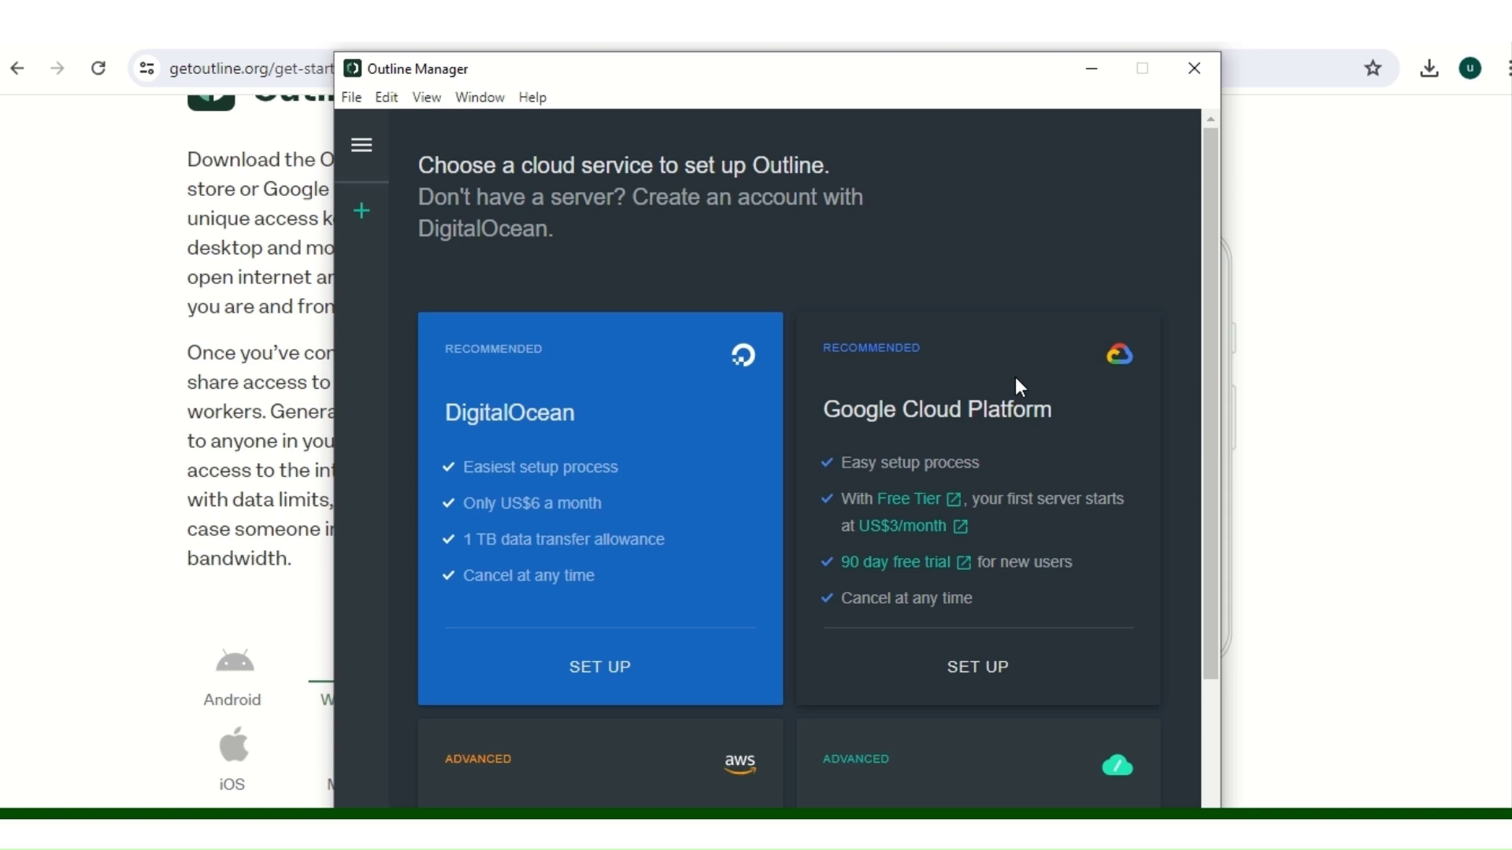
Step: Browse the cloud options: DigitalOcean, Google Cloud Platform, Amazon Lightsail and Set up Outline anywhere
scroll(992, 374, "down", 2)
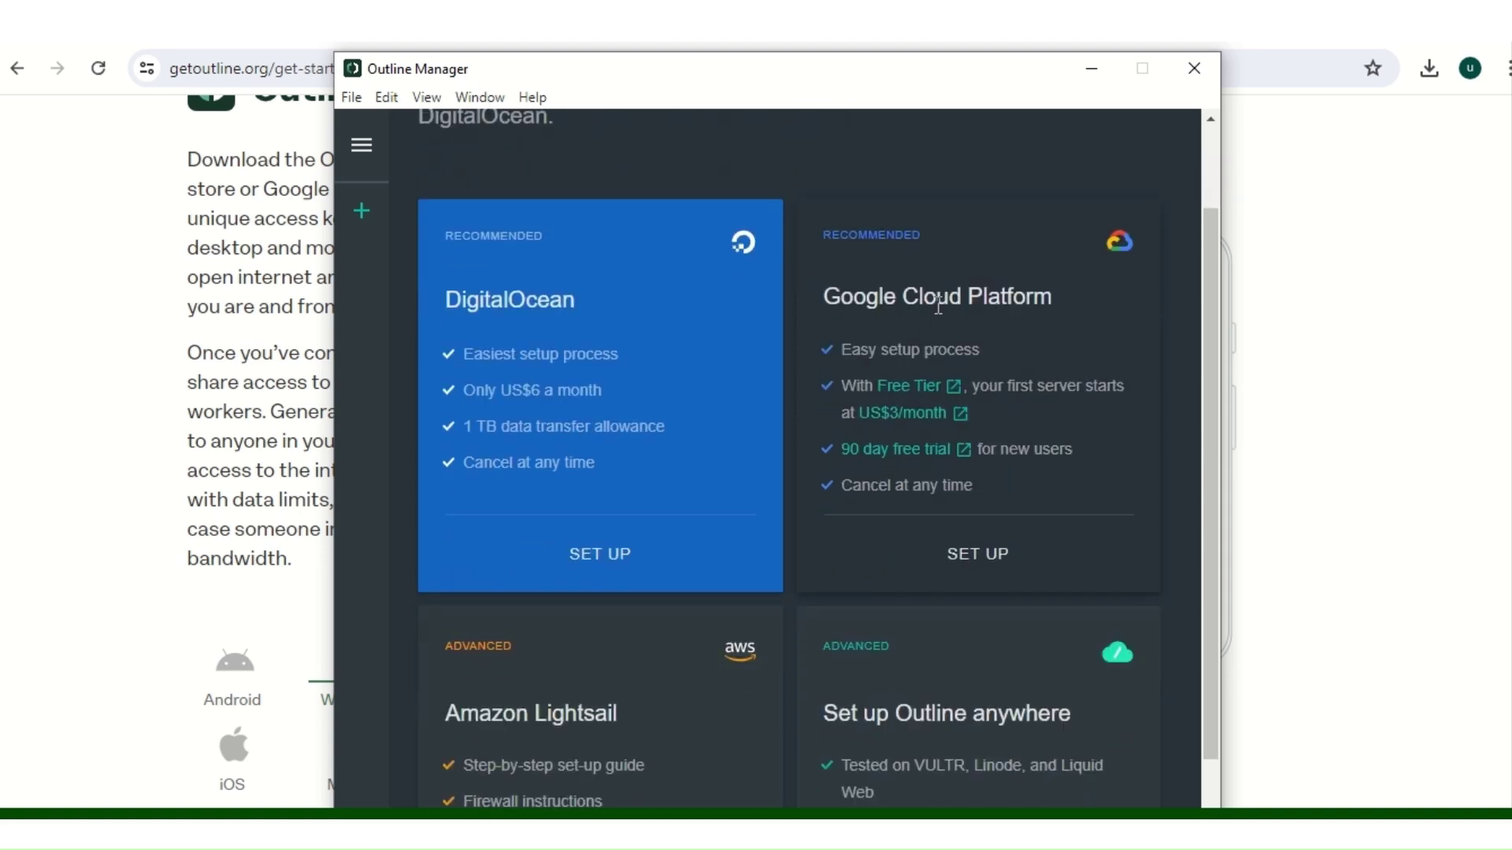
scroll(604, 563, "down", 2)
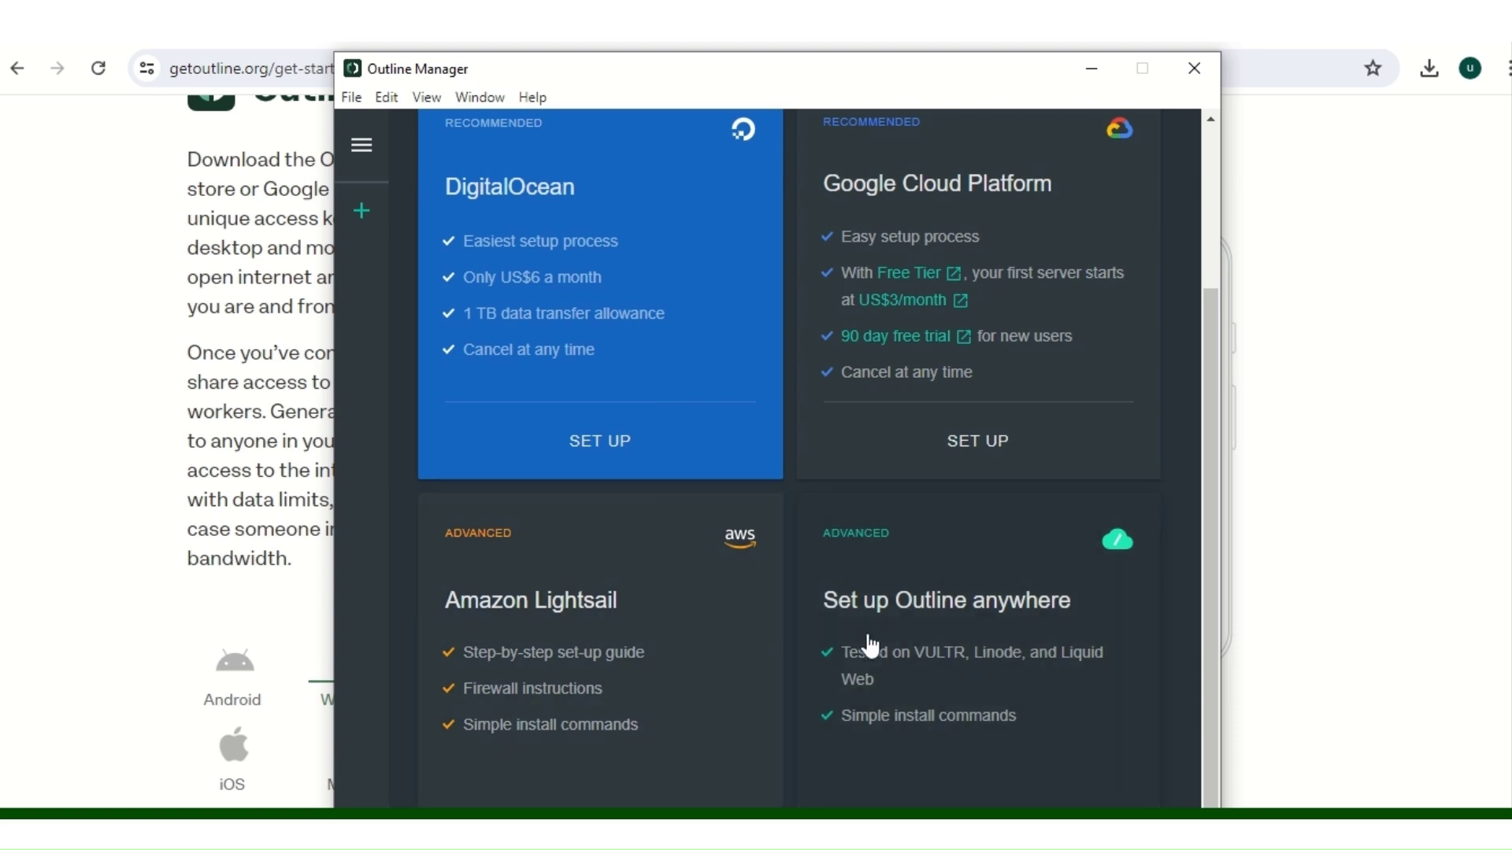
scroll(867, 641, "down", 1)
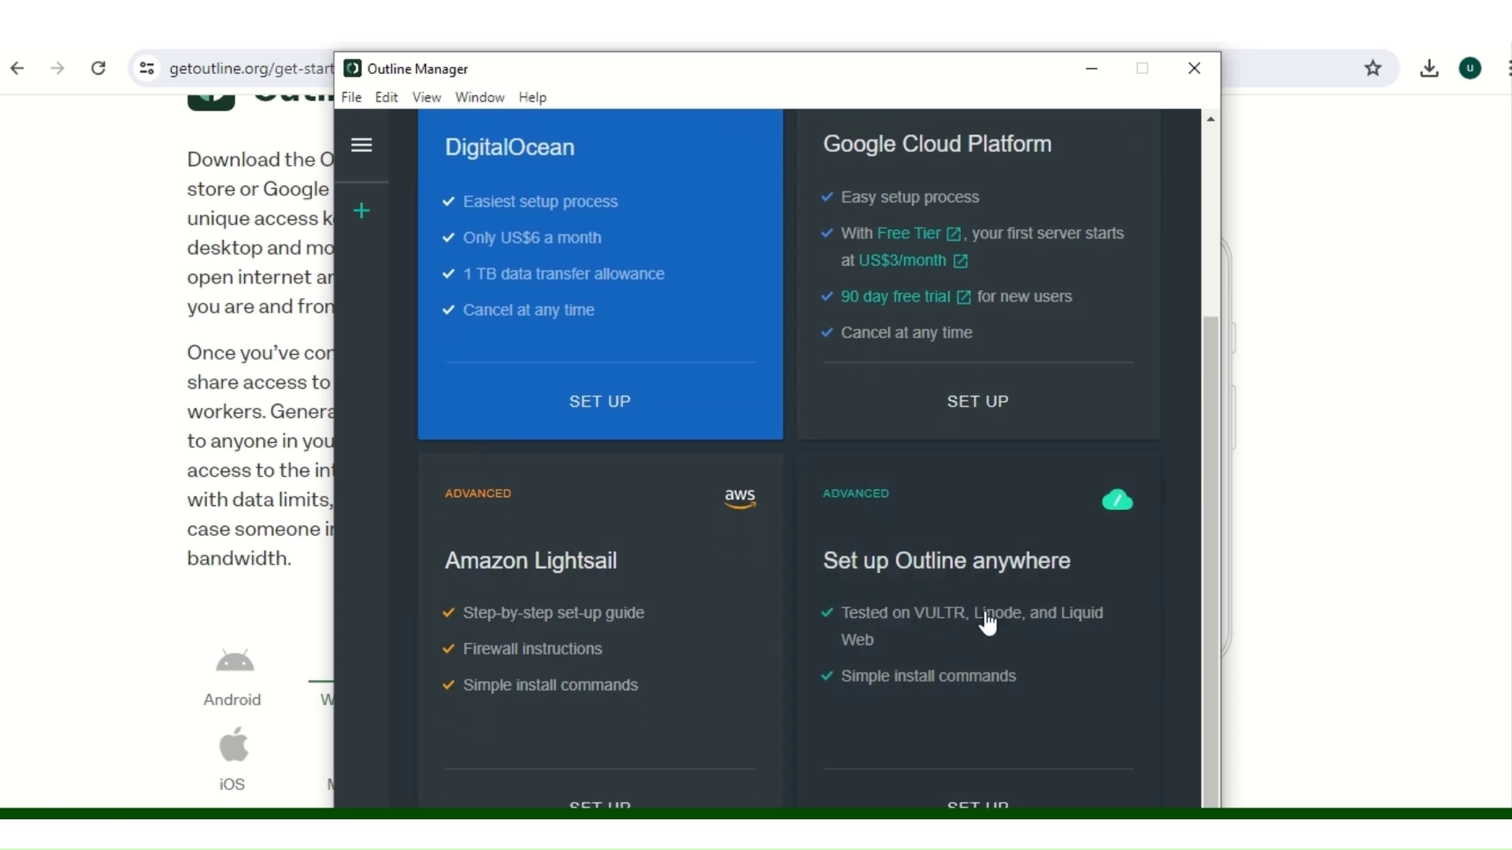
scroll(988, 624, "up", 4)
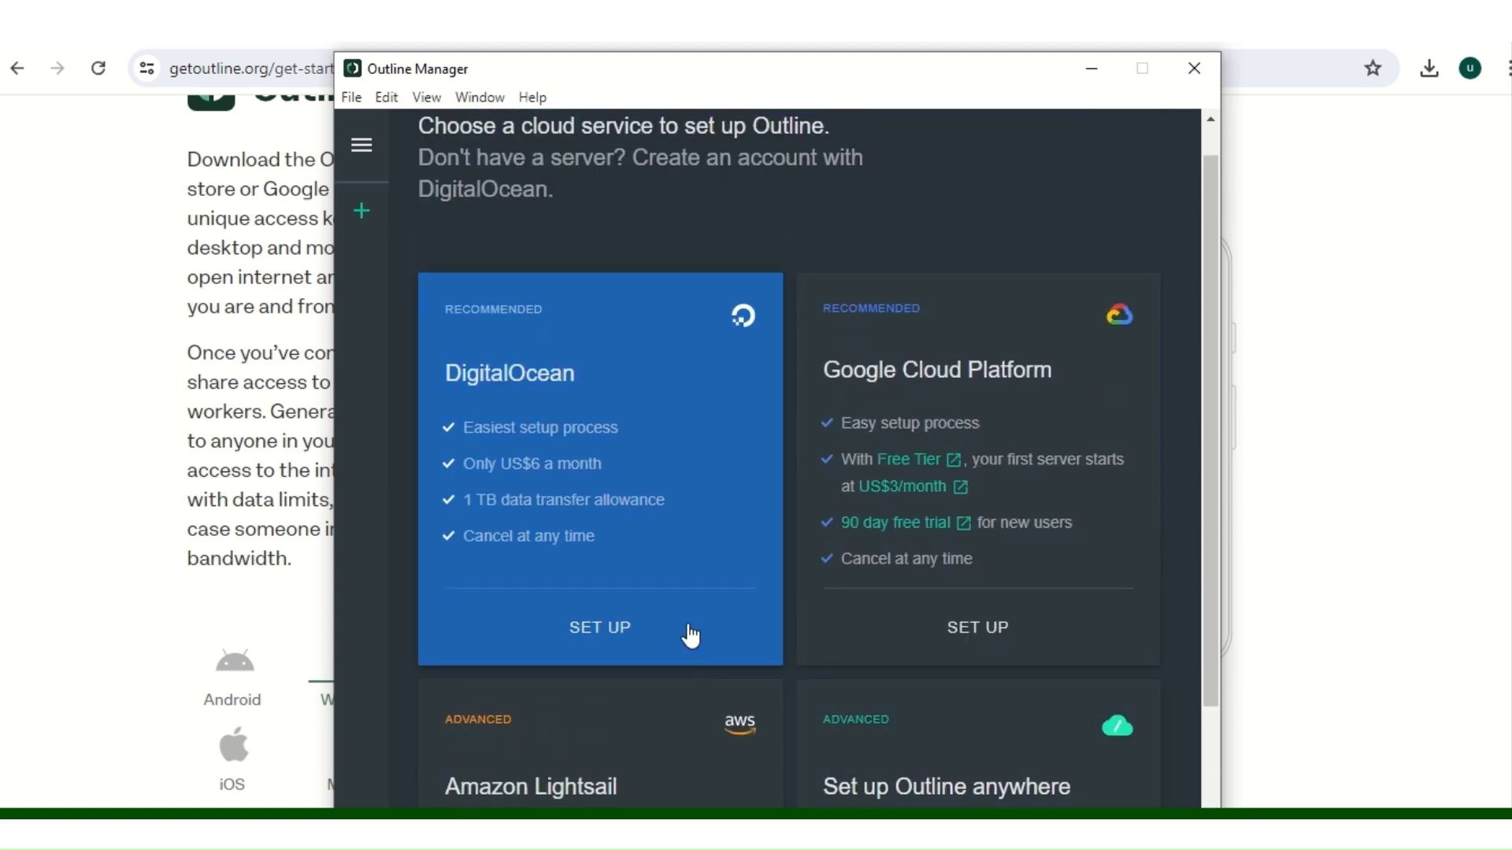
scroll(677, 634, "up", 1)
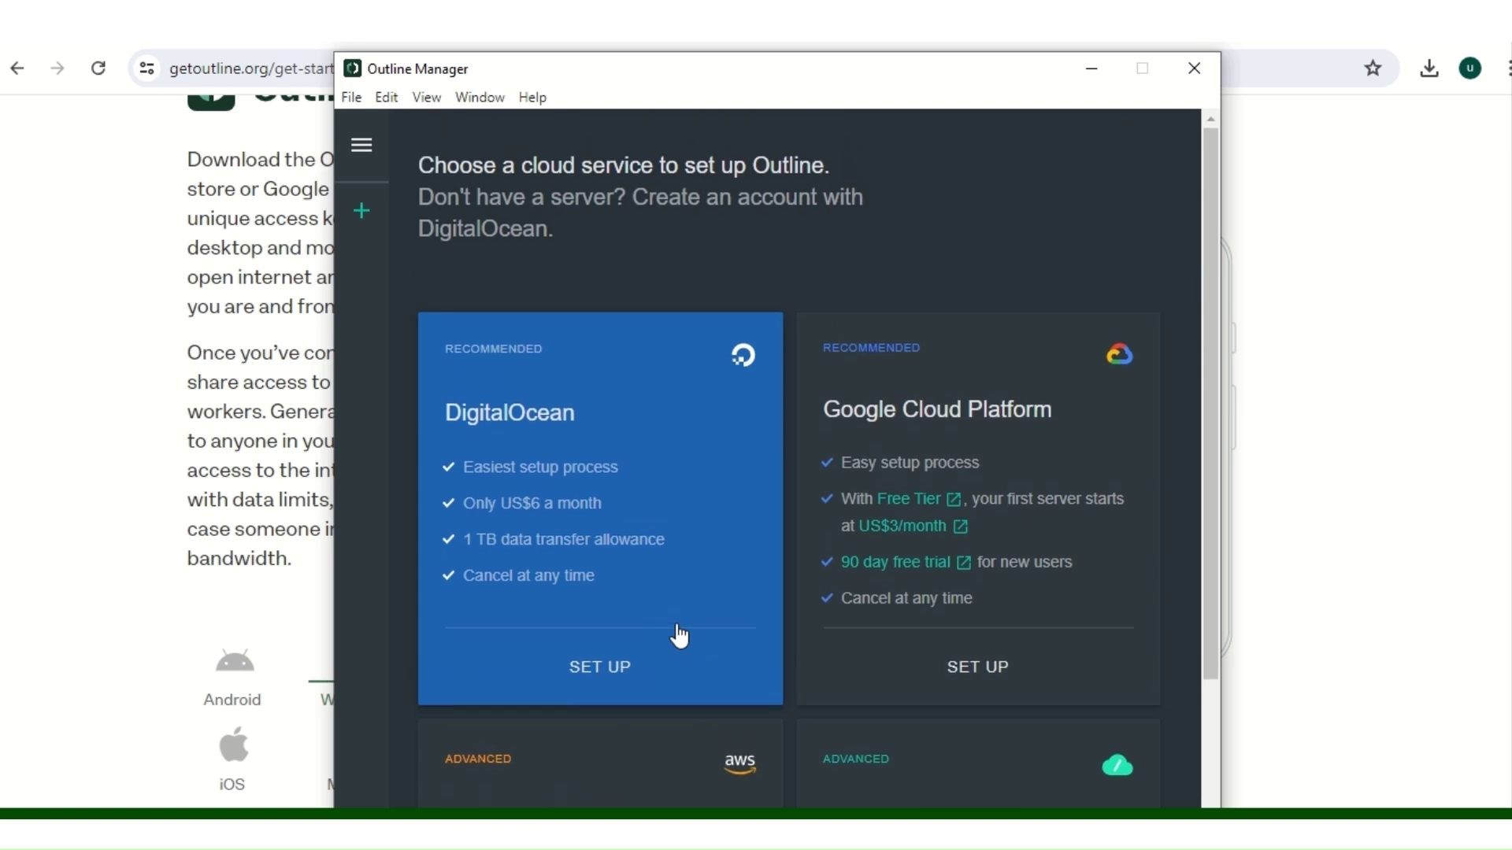
Step: Choose DigitalOcean and authorize Outline Manager's read and write access for My Team
left_click(596, 669)
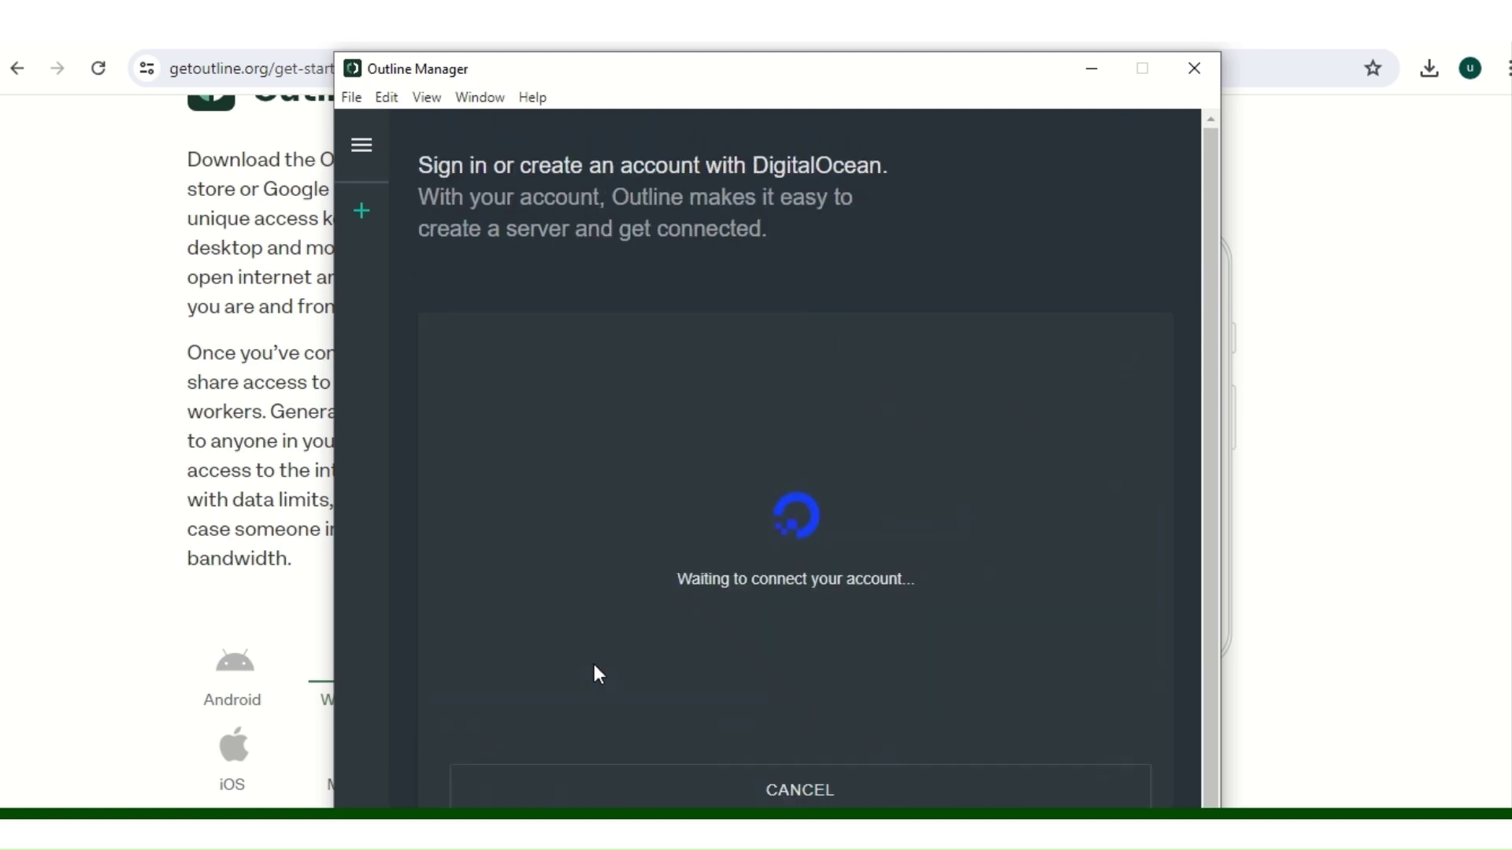
scroll(866, 512, "down", 1)
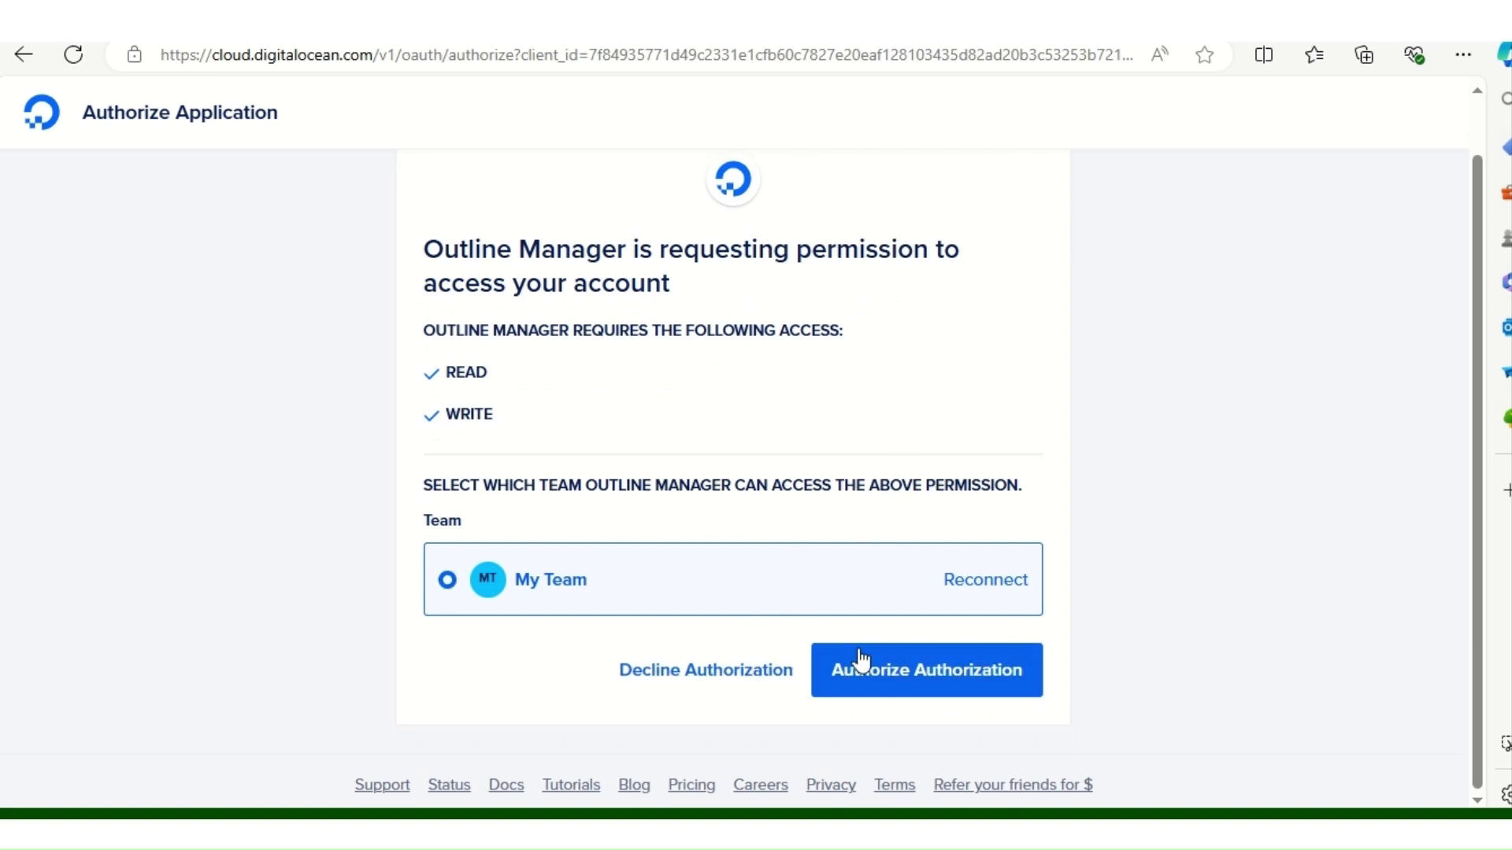
left_click(907, 688)
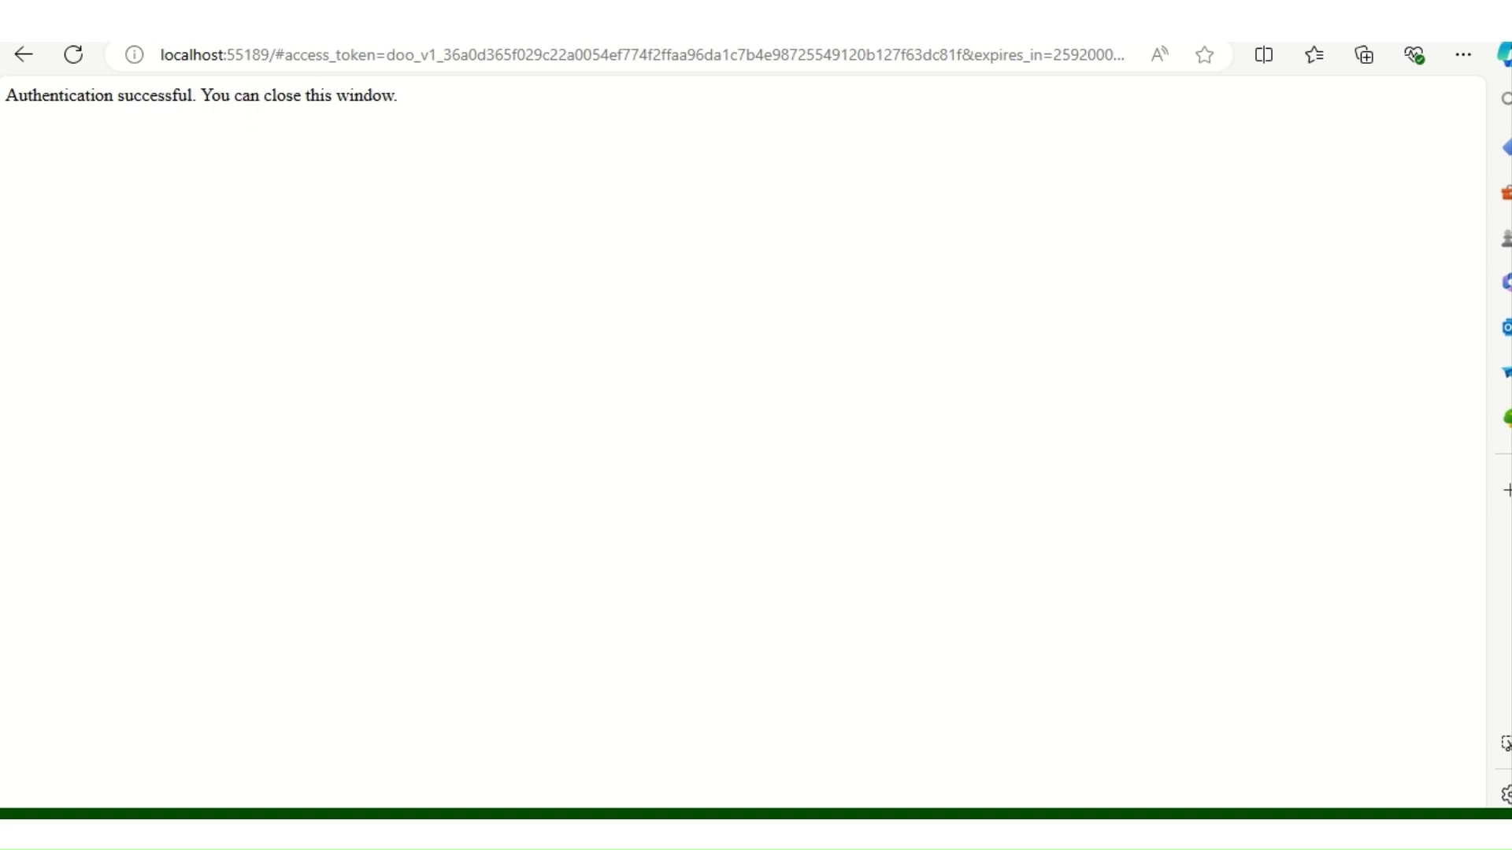
Step: Close the authentication tab and browse the location grid for Sydney, Australia
left_click(352, 22)
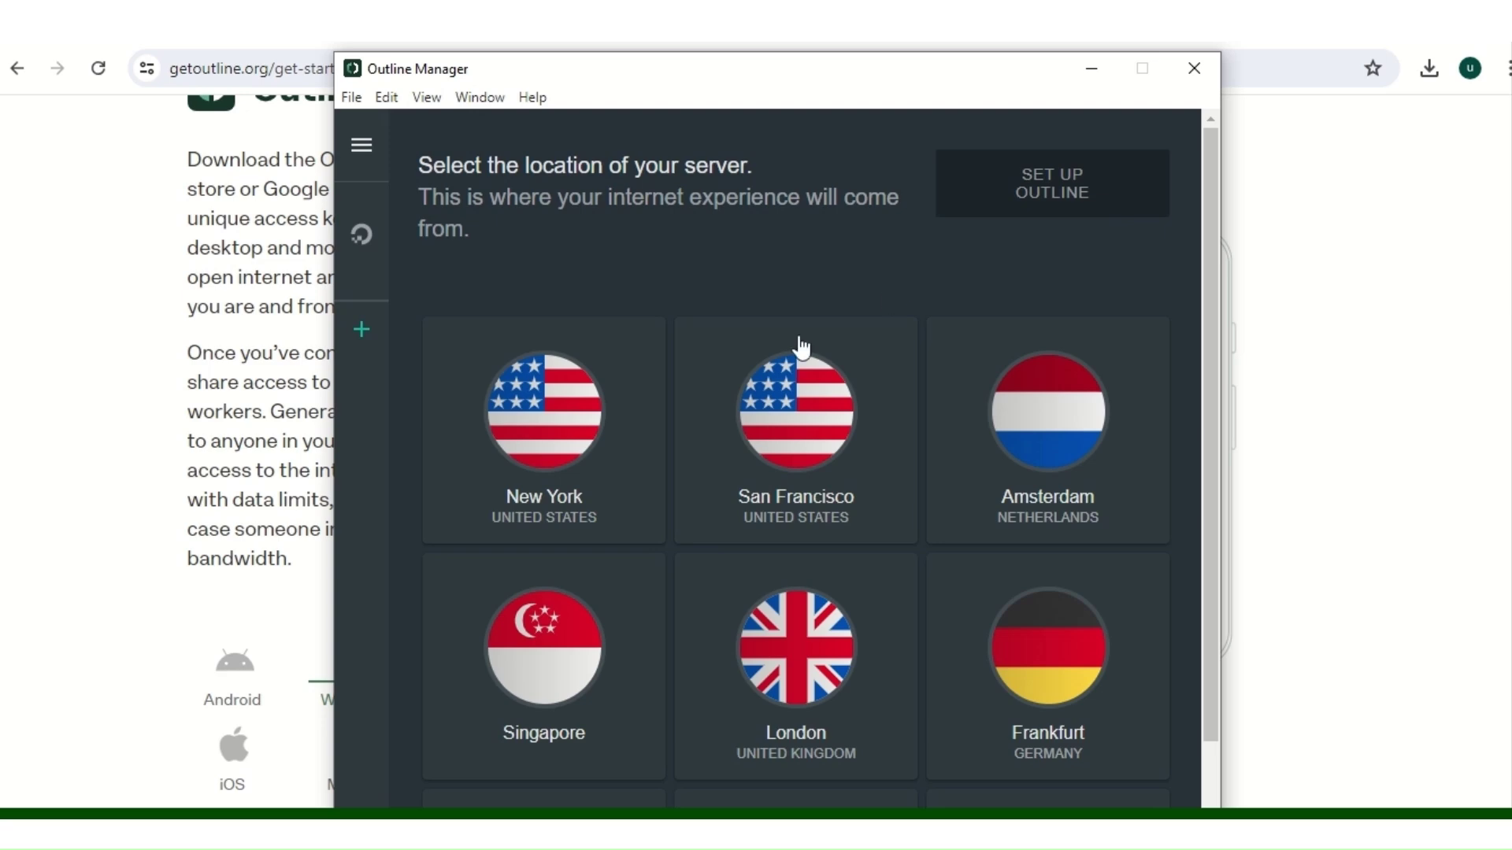
scroll(853, 337, "down", 1)
scroll(853, 340, "up", 1)
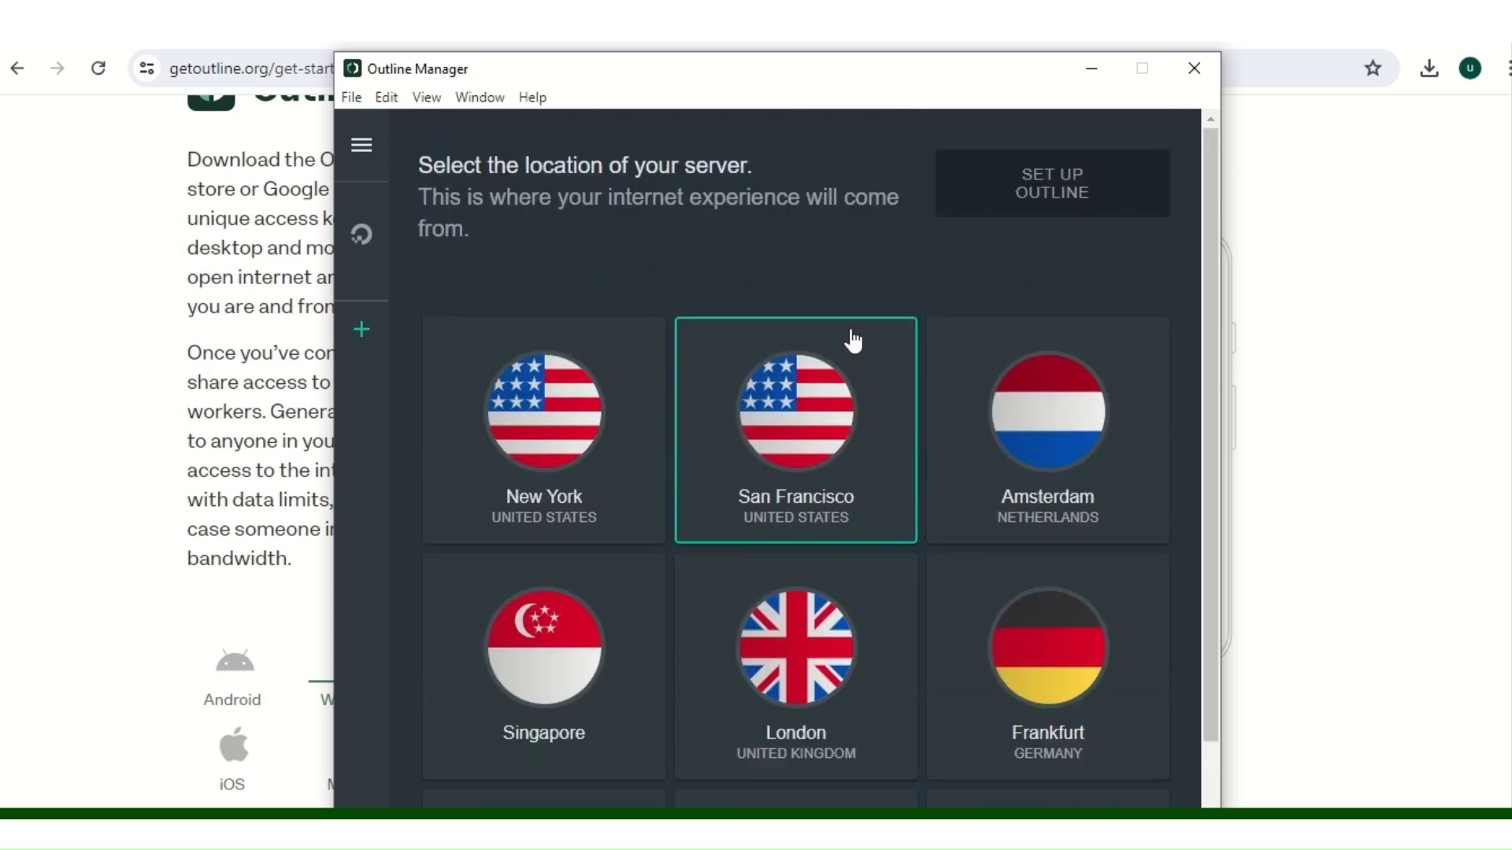
scroll(853, 340, "down", 2)
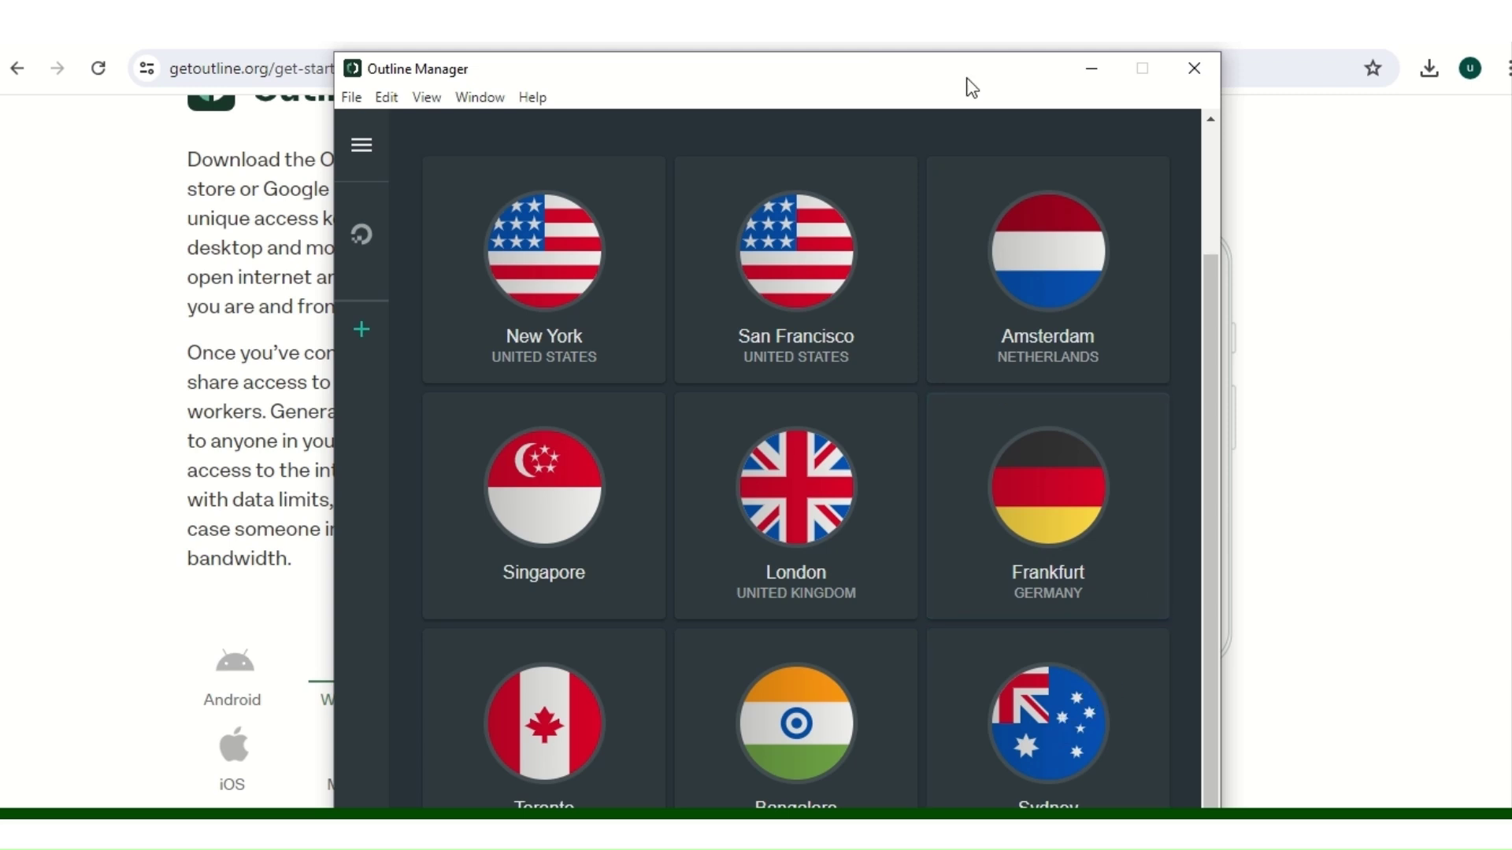
left_click_drag(965, 78, 968, 44)
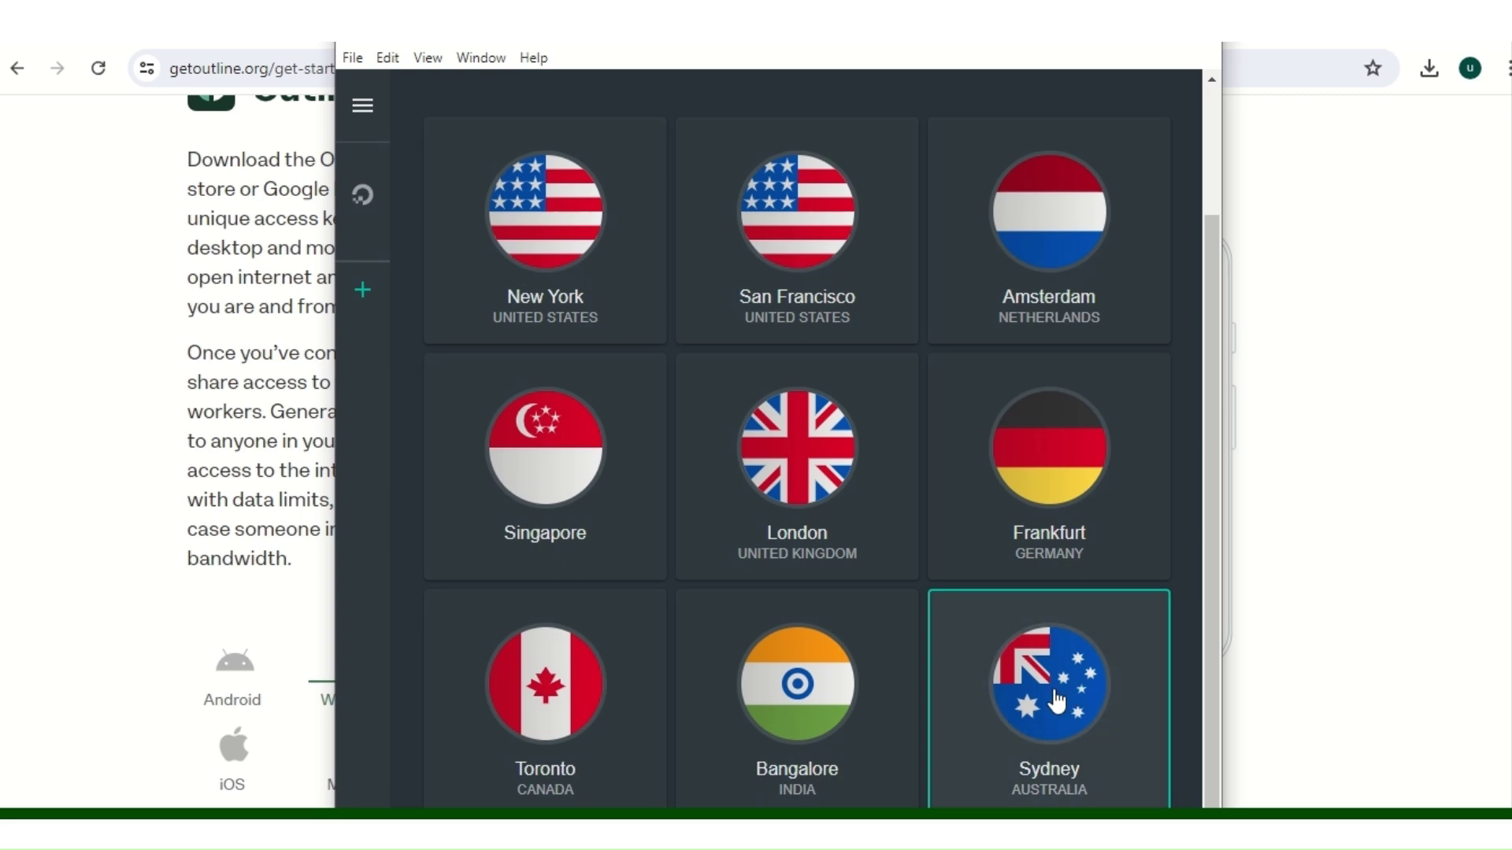
scroll(1087, 473, "up", 3)
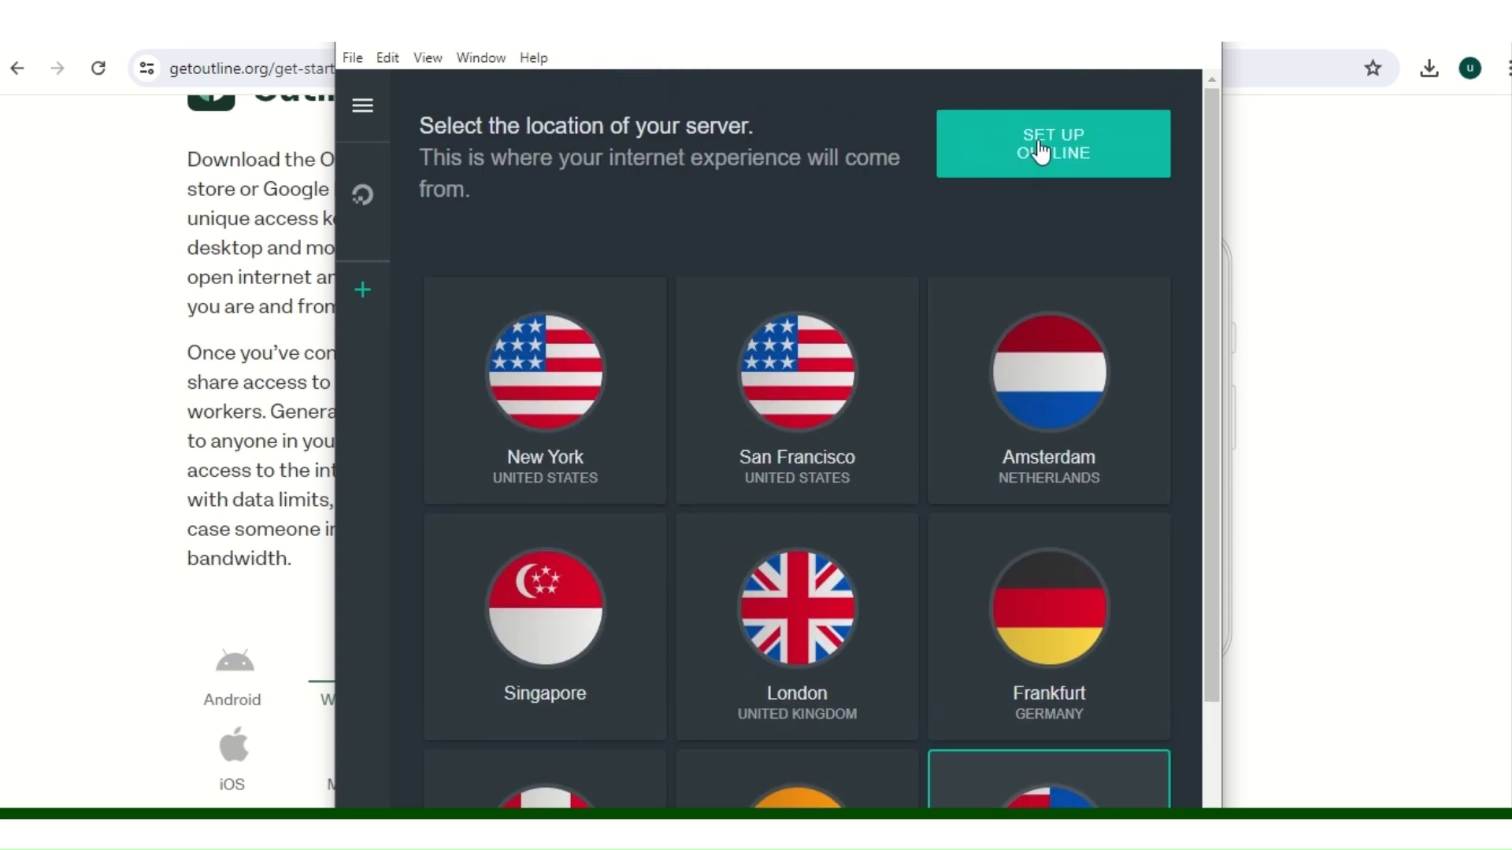
Step: Set up the Sydney server and wait until it shows access key Key 0 with 0 B transferred
left_click(1034, 155)
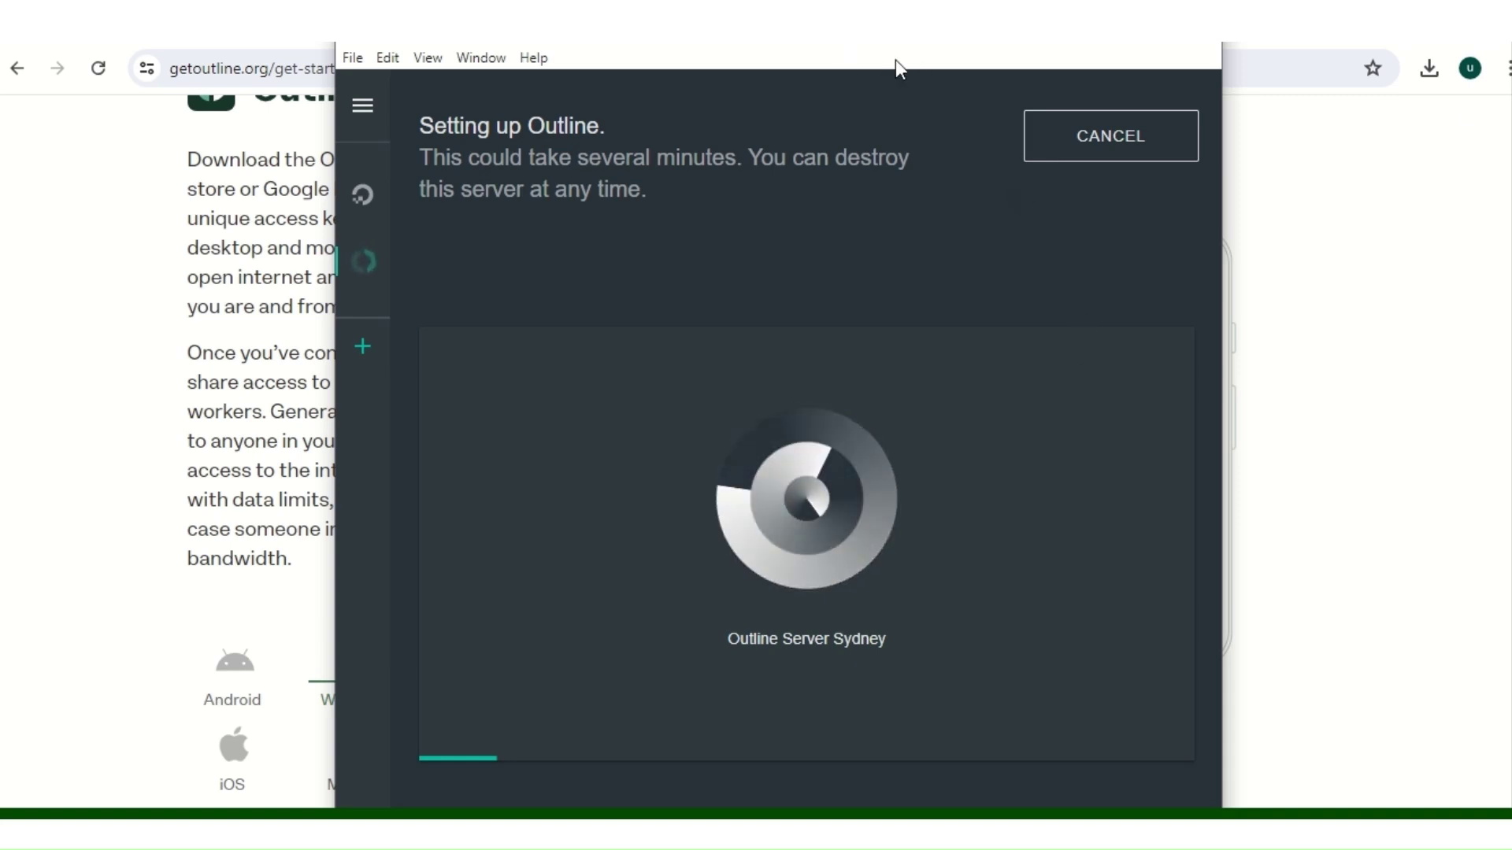
left_click_drag(896, 60, 893, 46)
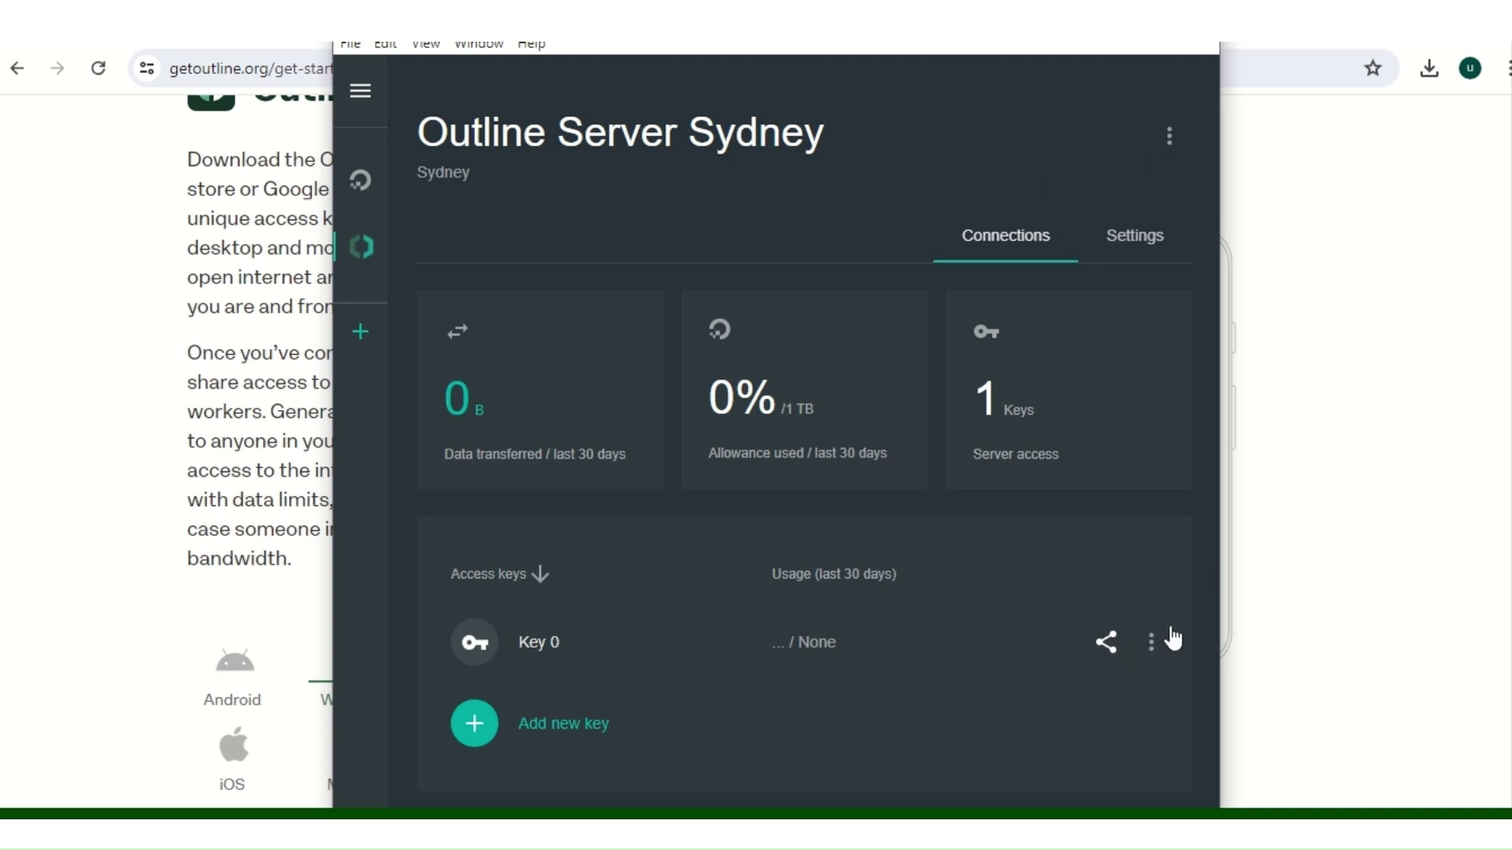
Step: Leave Key 0 unchanged and bring the File Explorer Downloads folder back to the front
left_click(1153, 645)
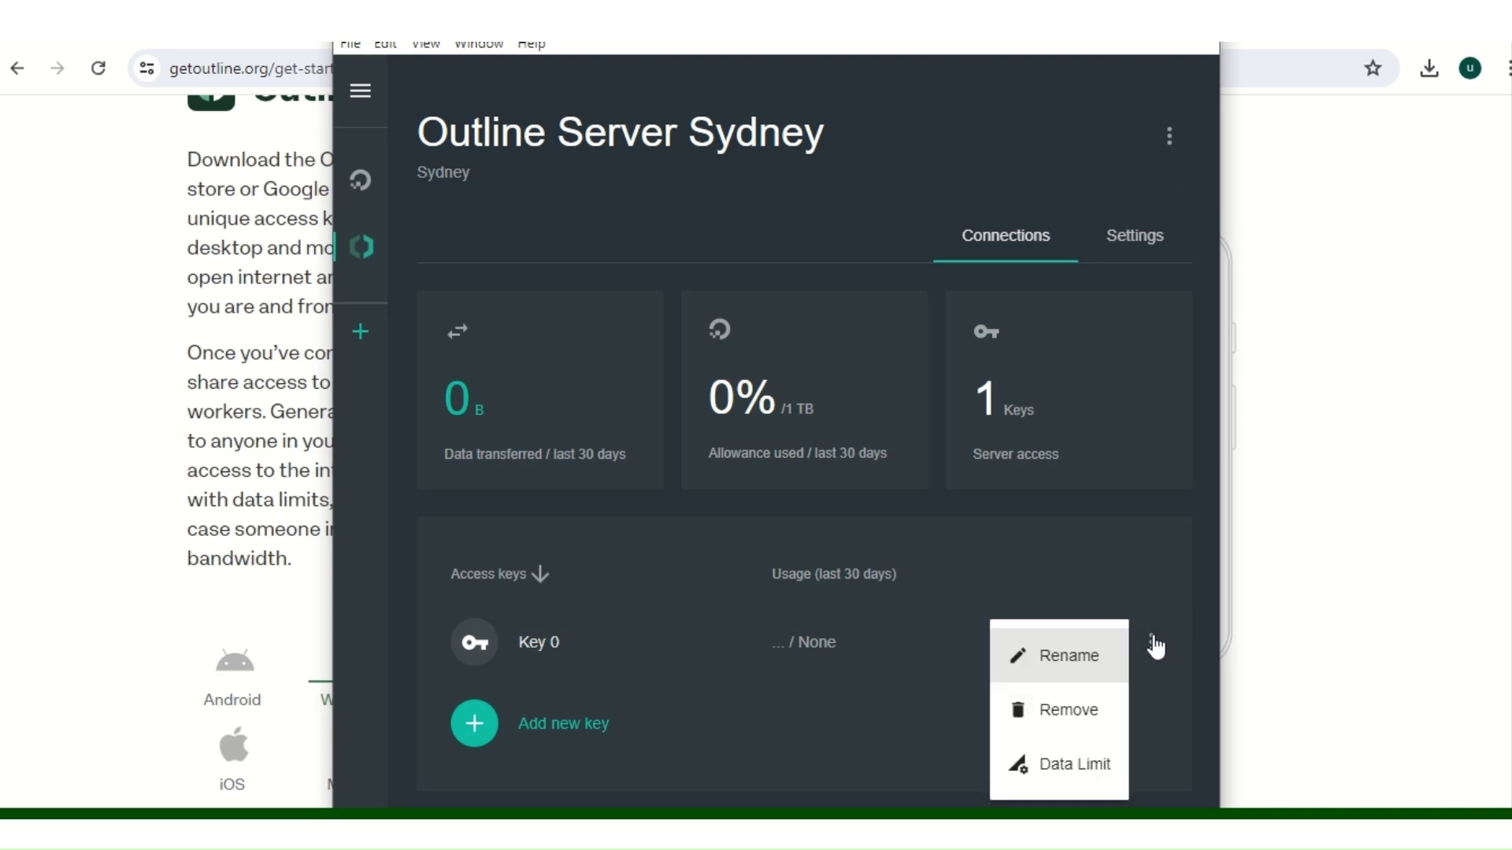
left_click(1177, 588)
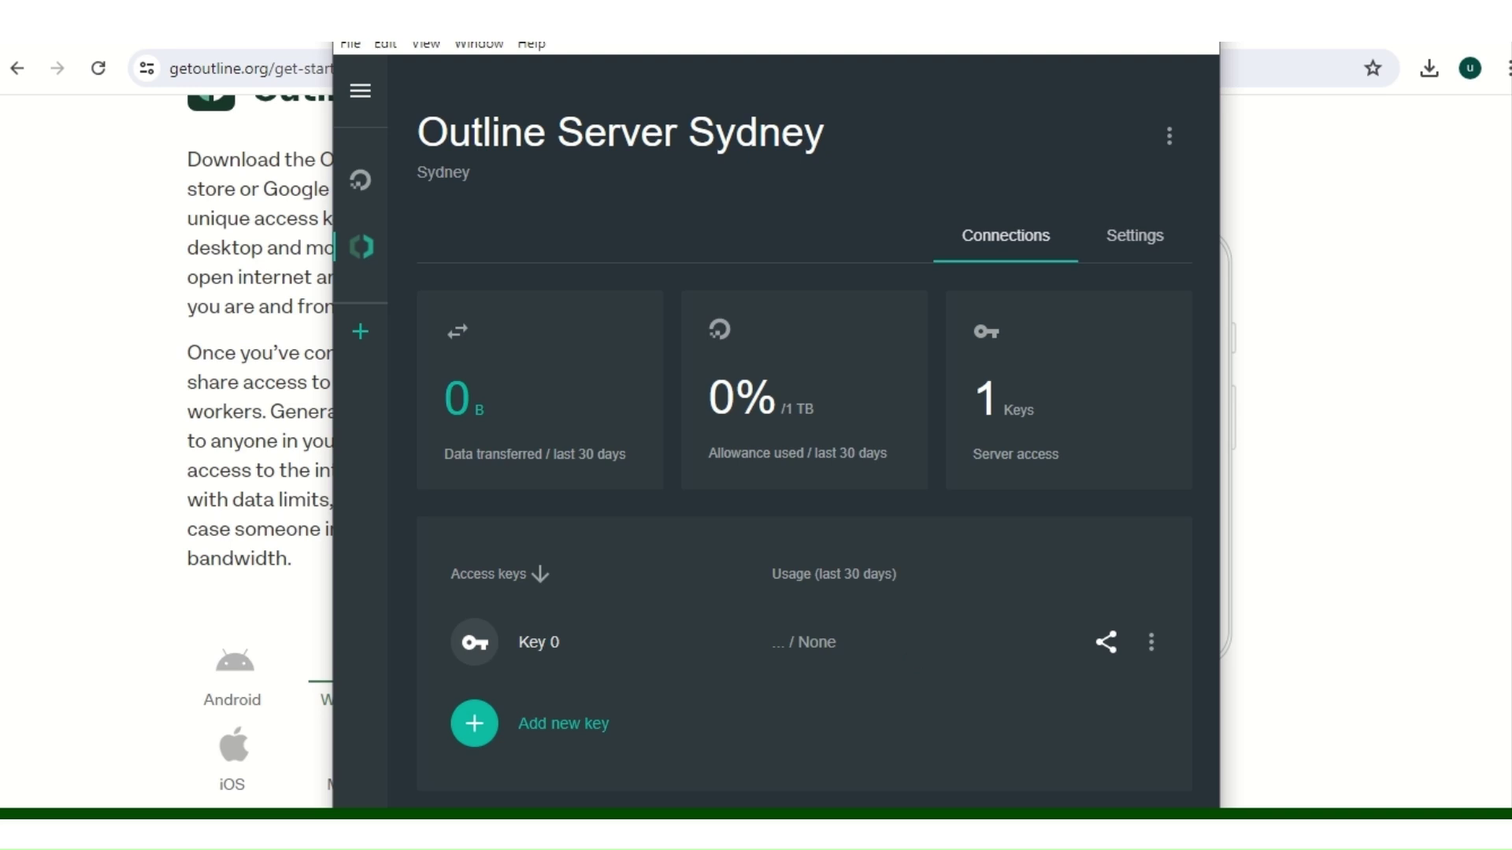
left_click(520, 784)
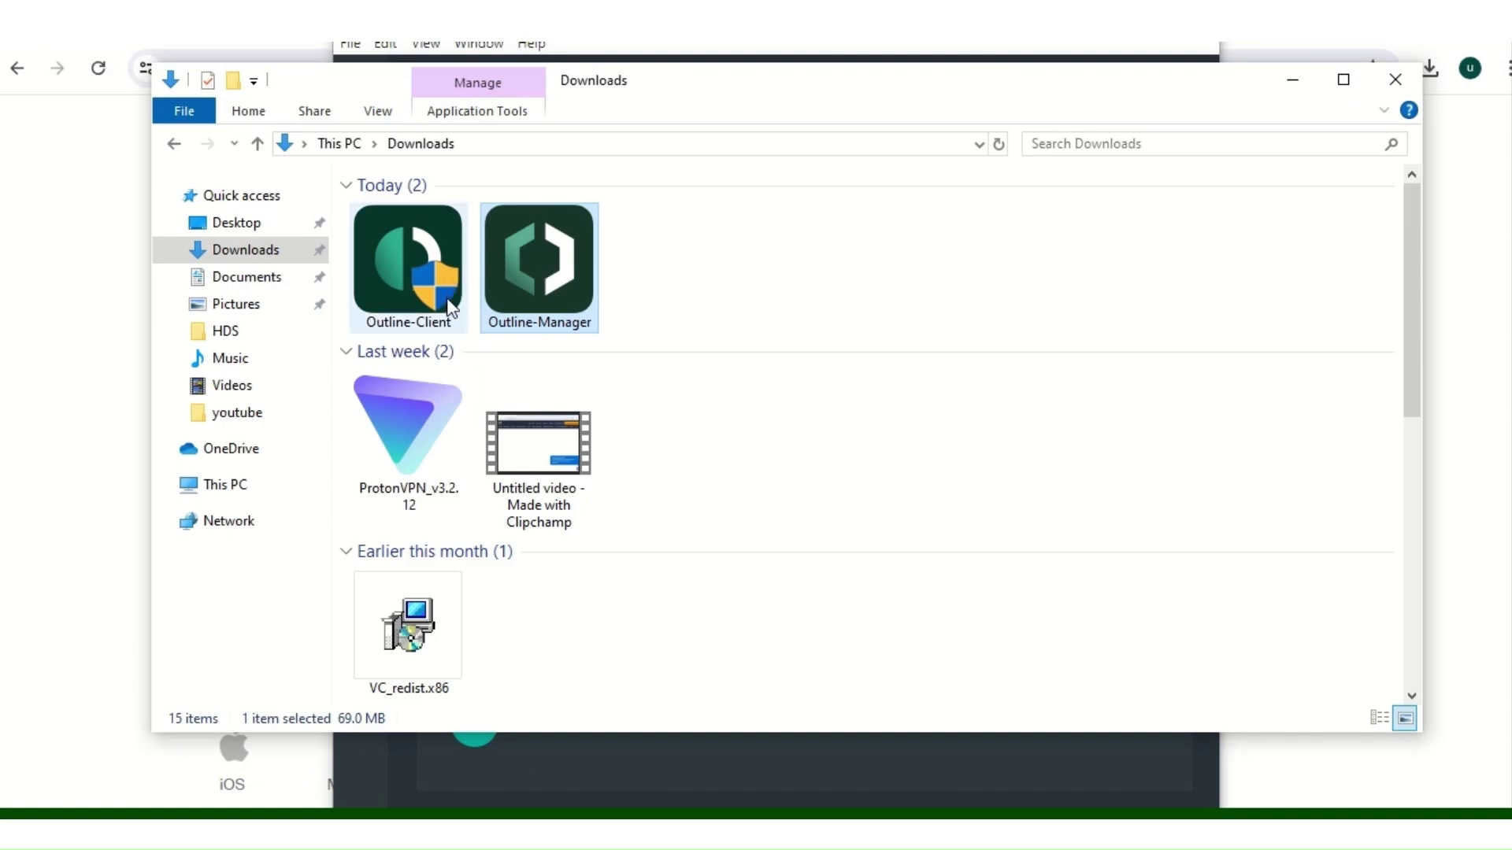
Step: Launch the Outline-Client installer from Downloads and minimize the Downloads window
double_click(425, 263)
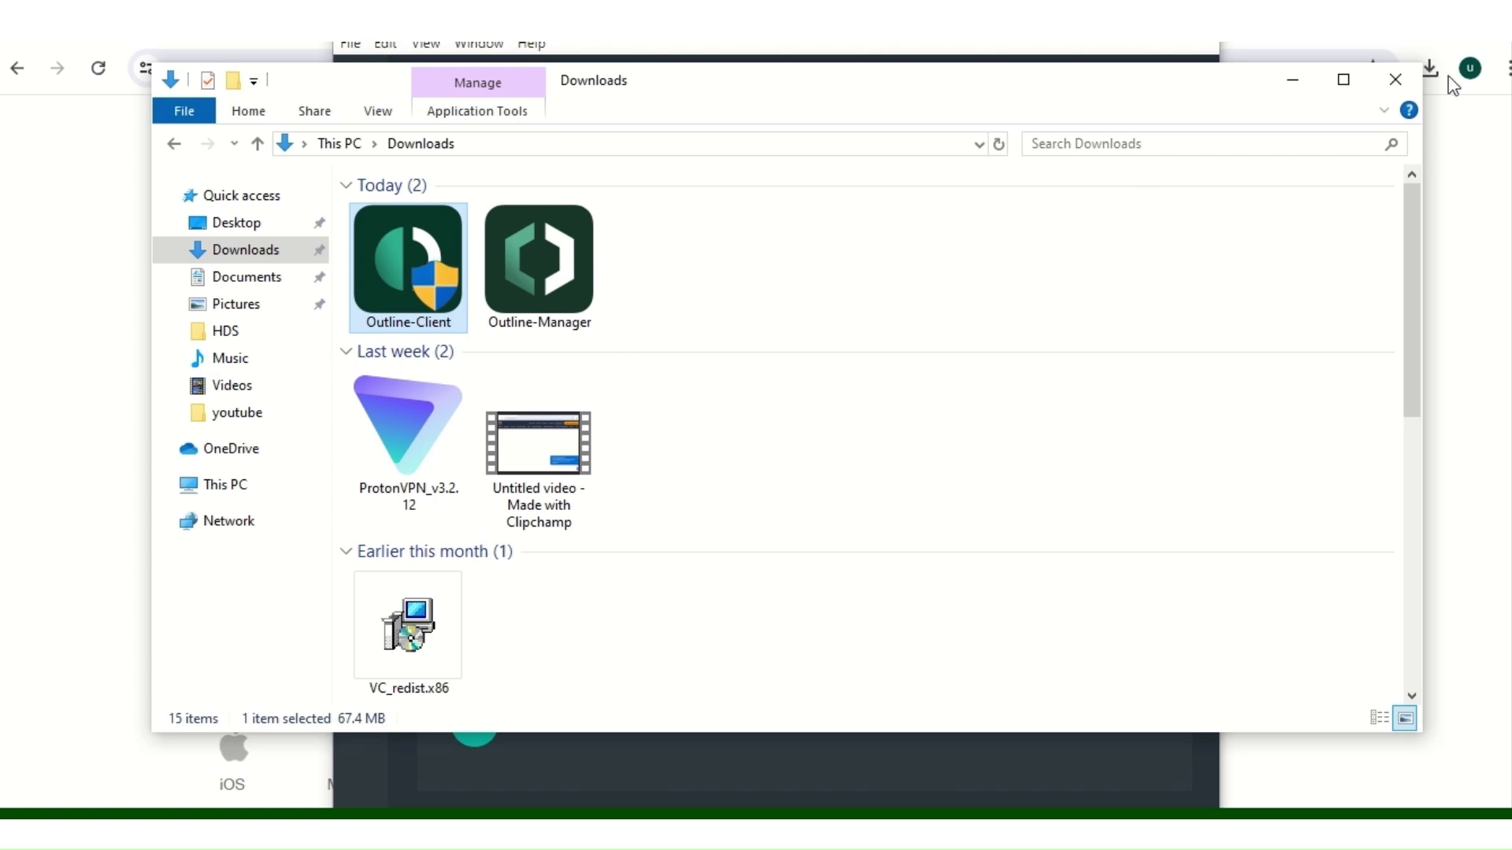
left_click(1298, 78)
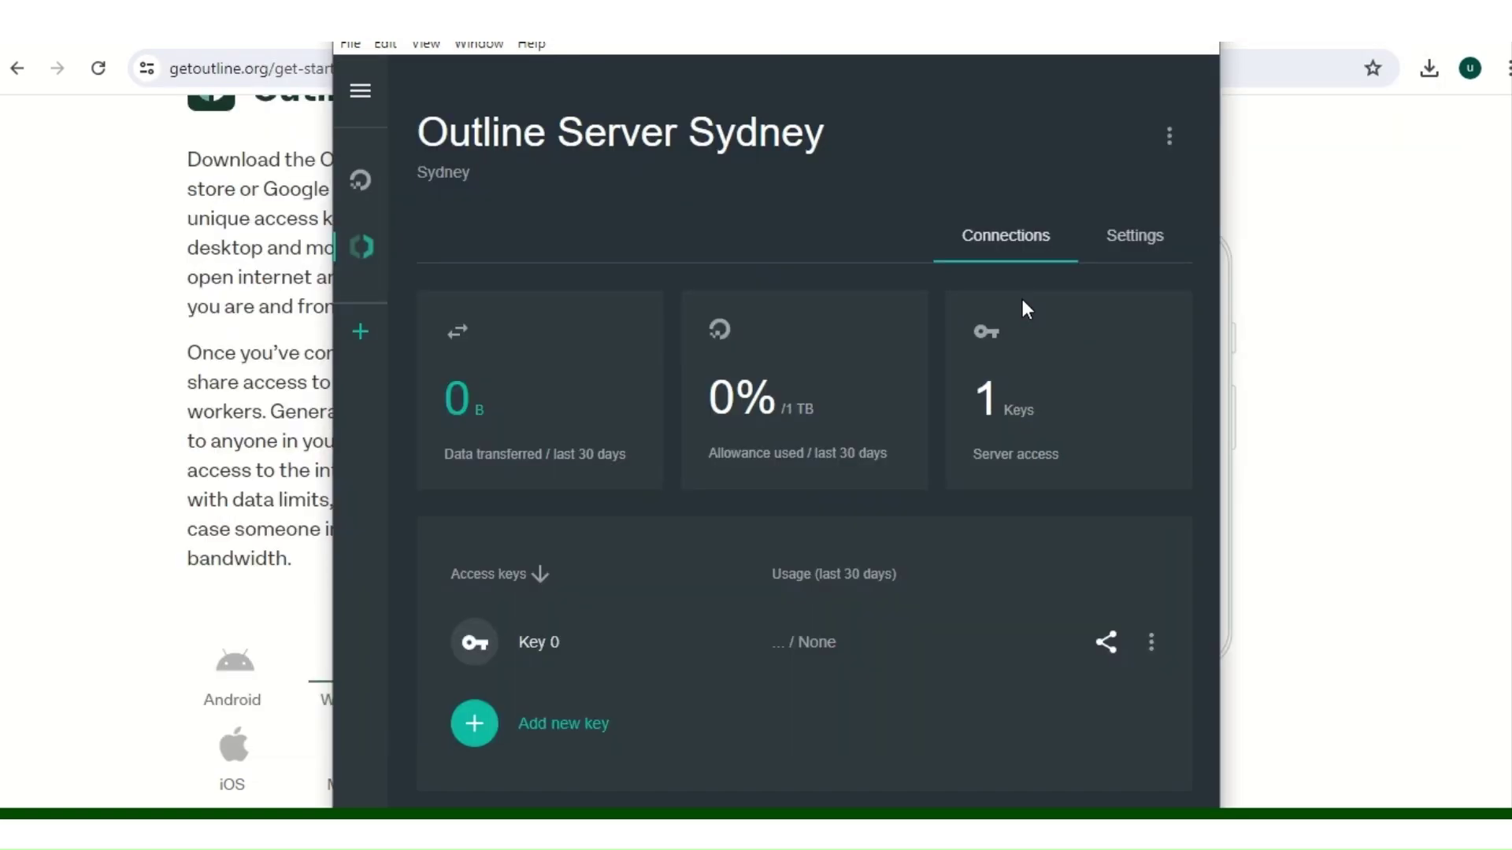
Step: Open the Share access details for Key 0 in Outline Manager
left_click(1155, 650)
left_click(1158, 598)
left_click(1108, 643)
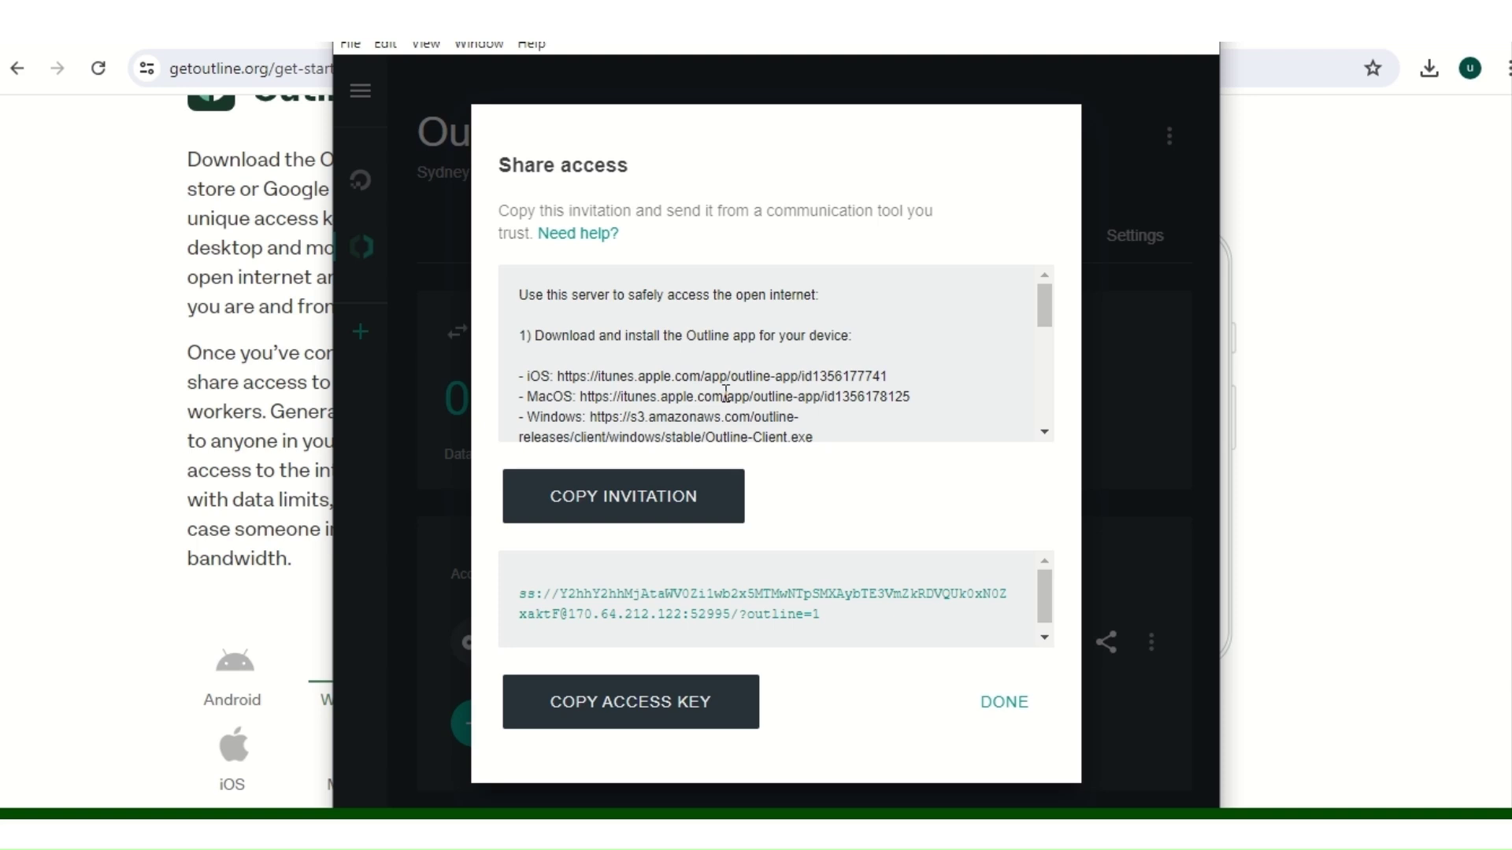
Step: Read through the invitation and copy the Sydney server's access key to the clipboard
scroll(725, 392, "down", 3)
scroll(732, 394, "up", 3)
scroll(818, 397, "down", 3)
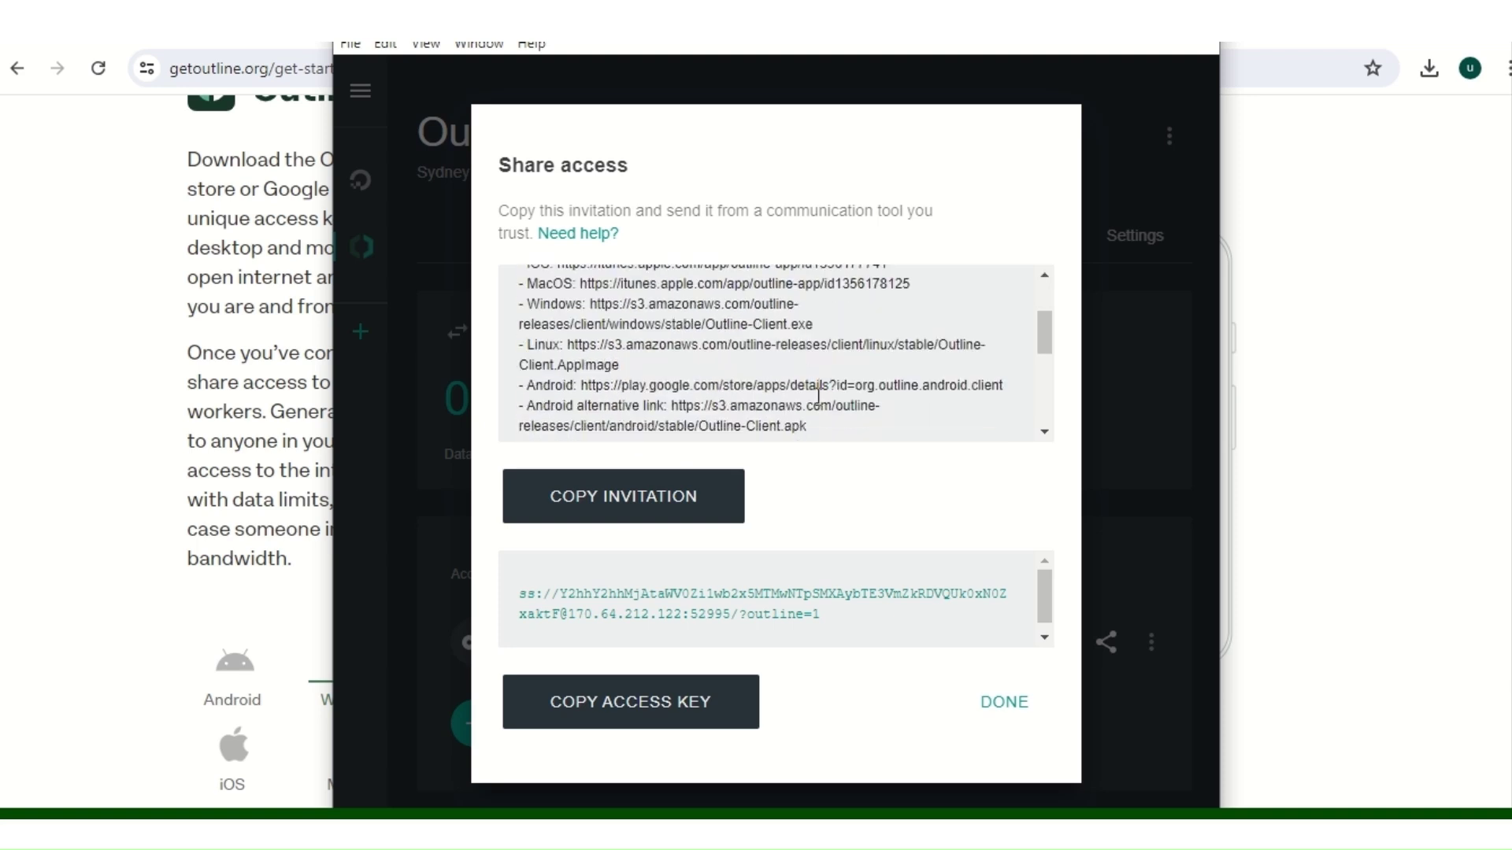
scroll(819, 398, "down", 3)
scroll(779, 355, "up", 6)
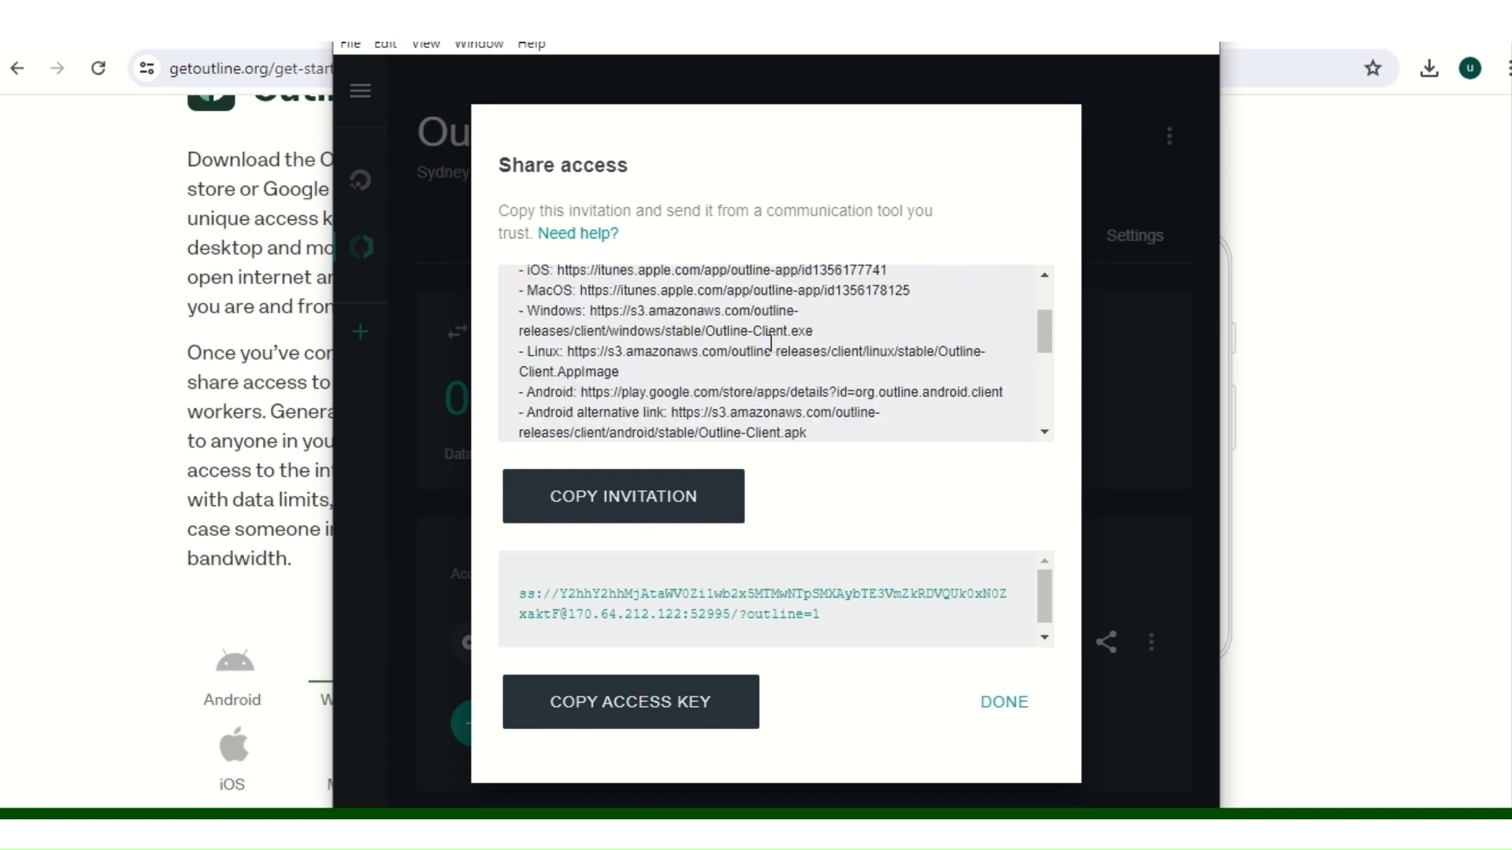
scroll(772, 348, "down", 6)
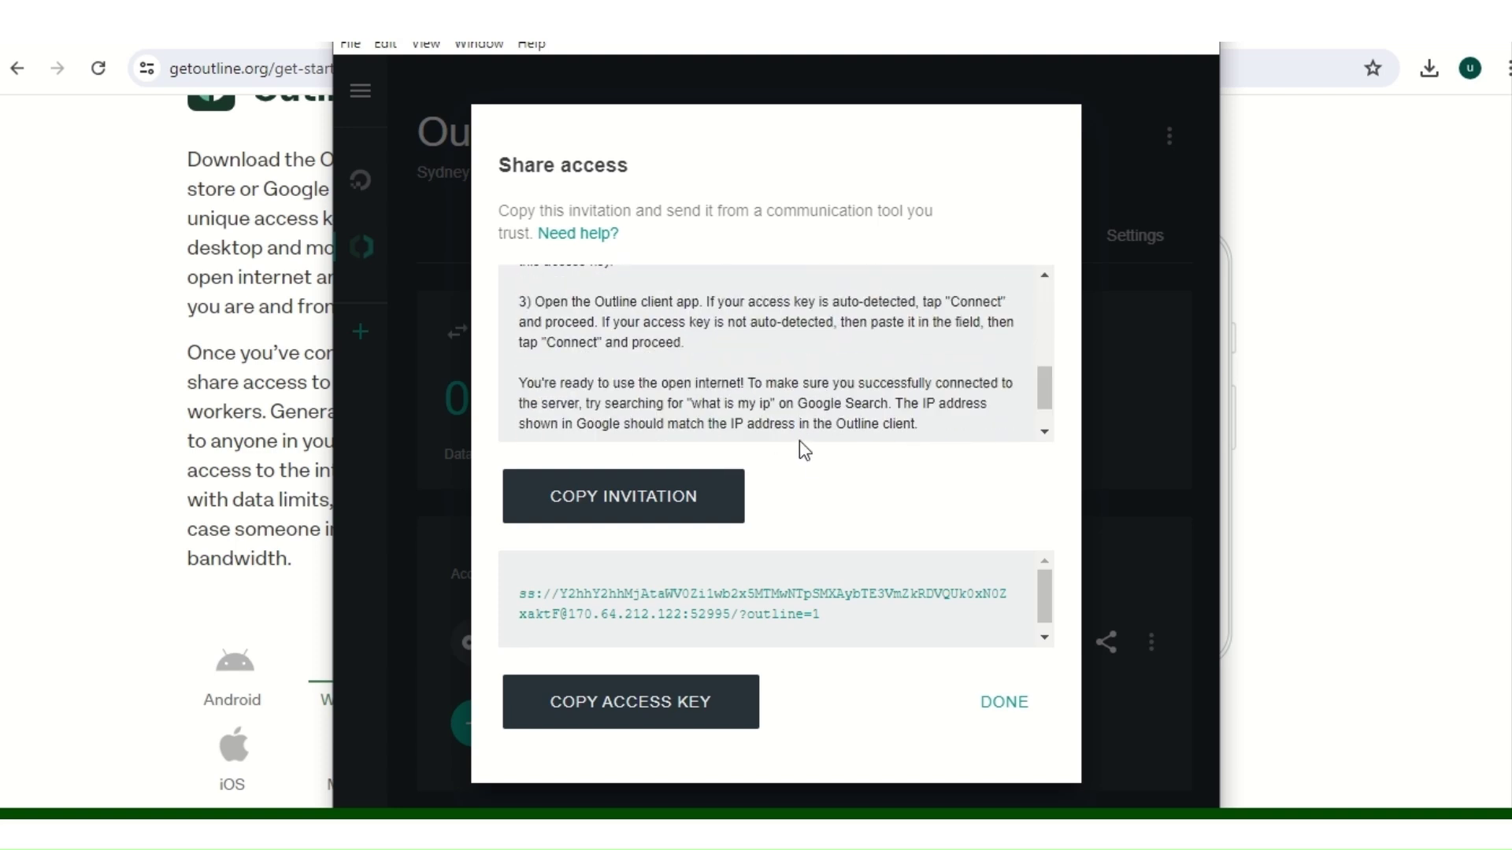
scroll(790, 389, "up", 3)
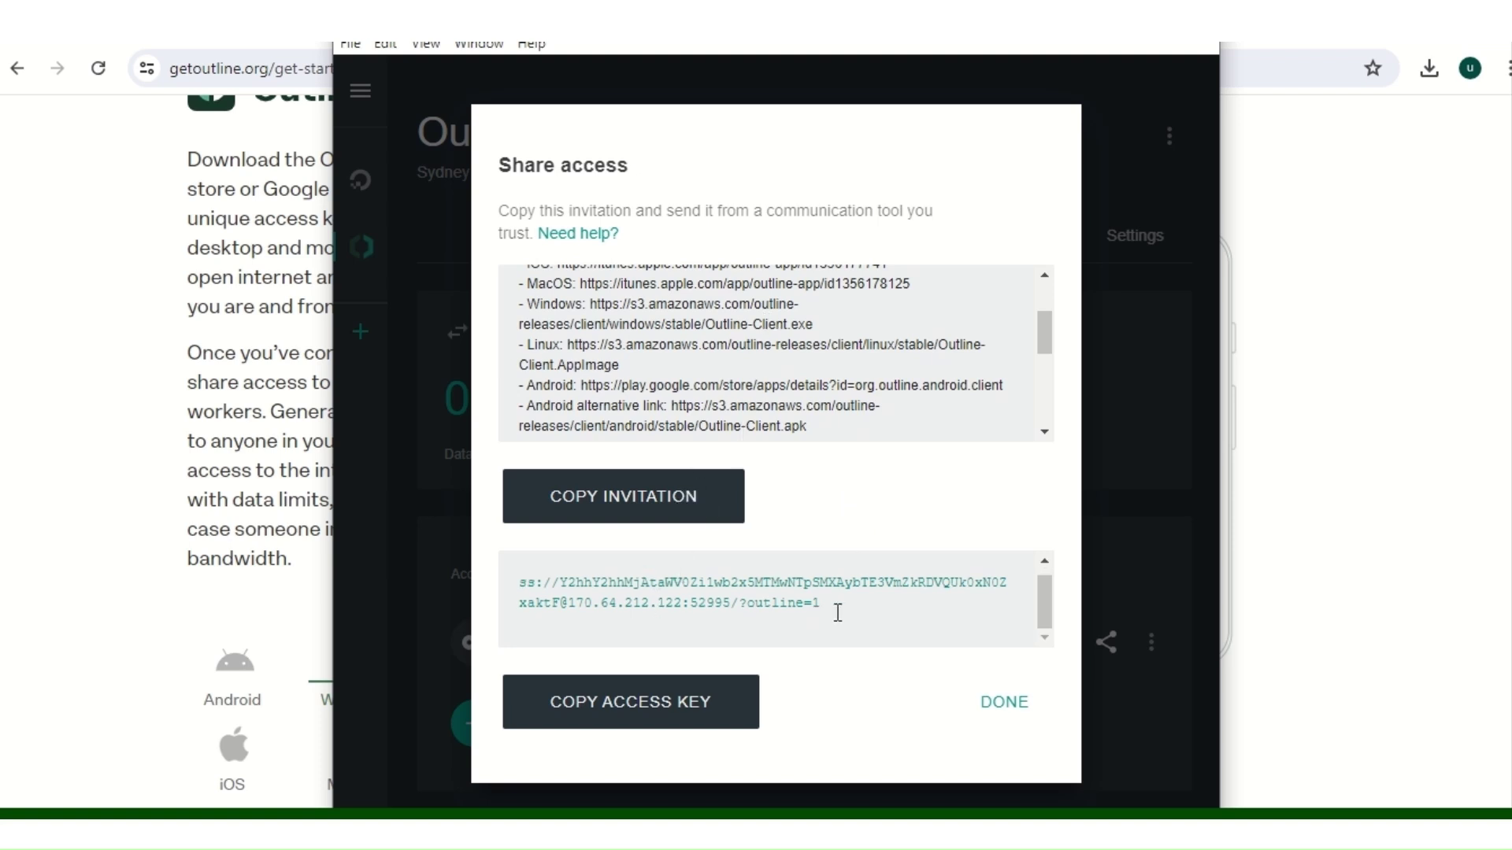
left_click(668, 707)
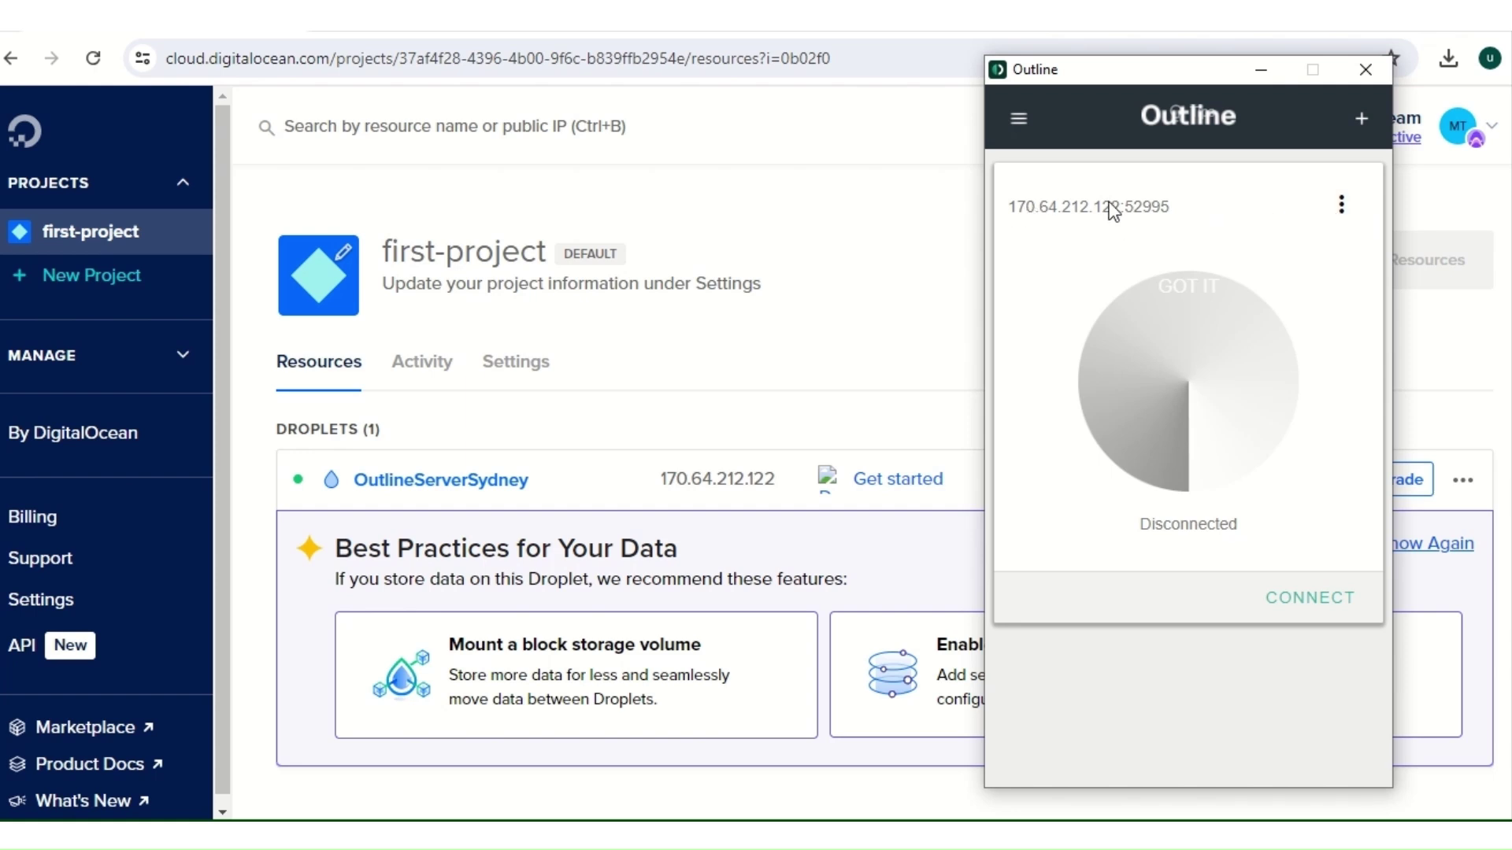
Step: Rename the saved server 170.64.212.122:52995 to 'sydney' in Outline Client
left_click(1341, 206)
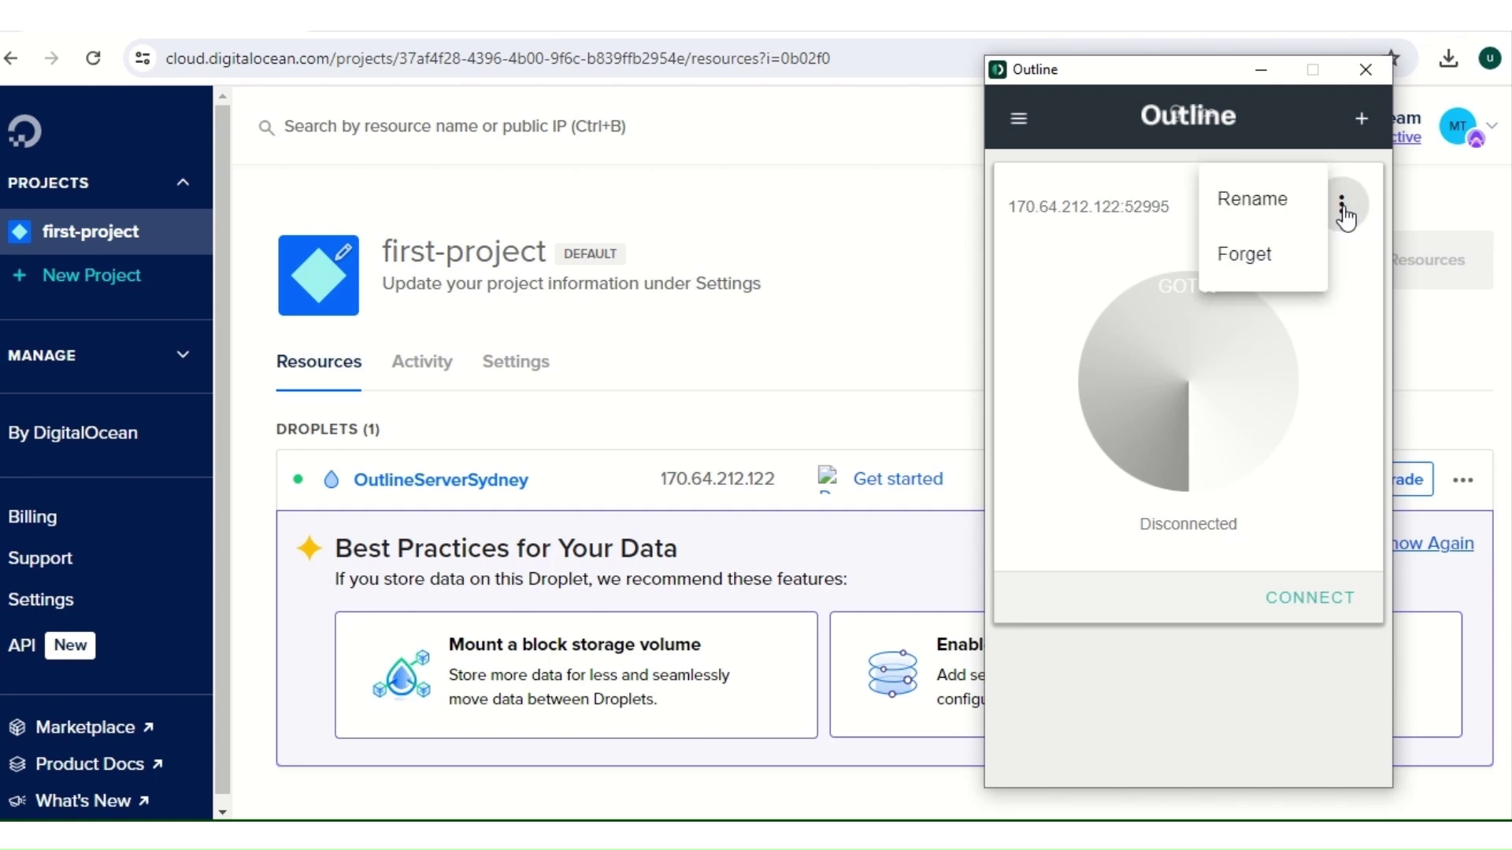
left_click(1229, 206)
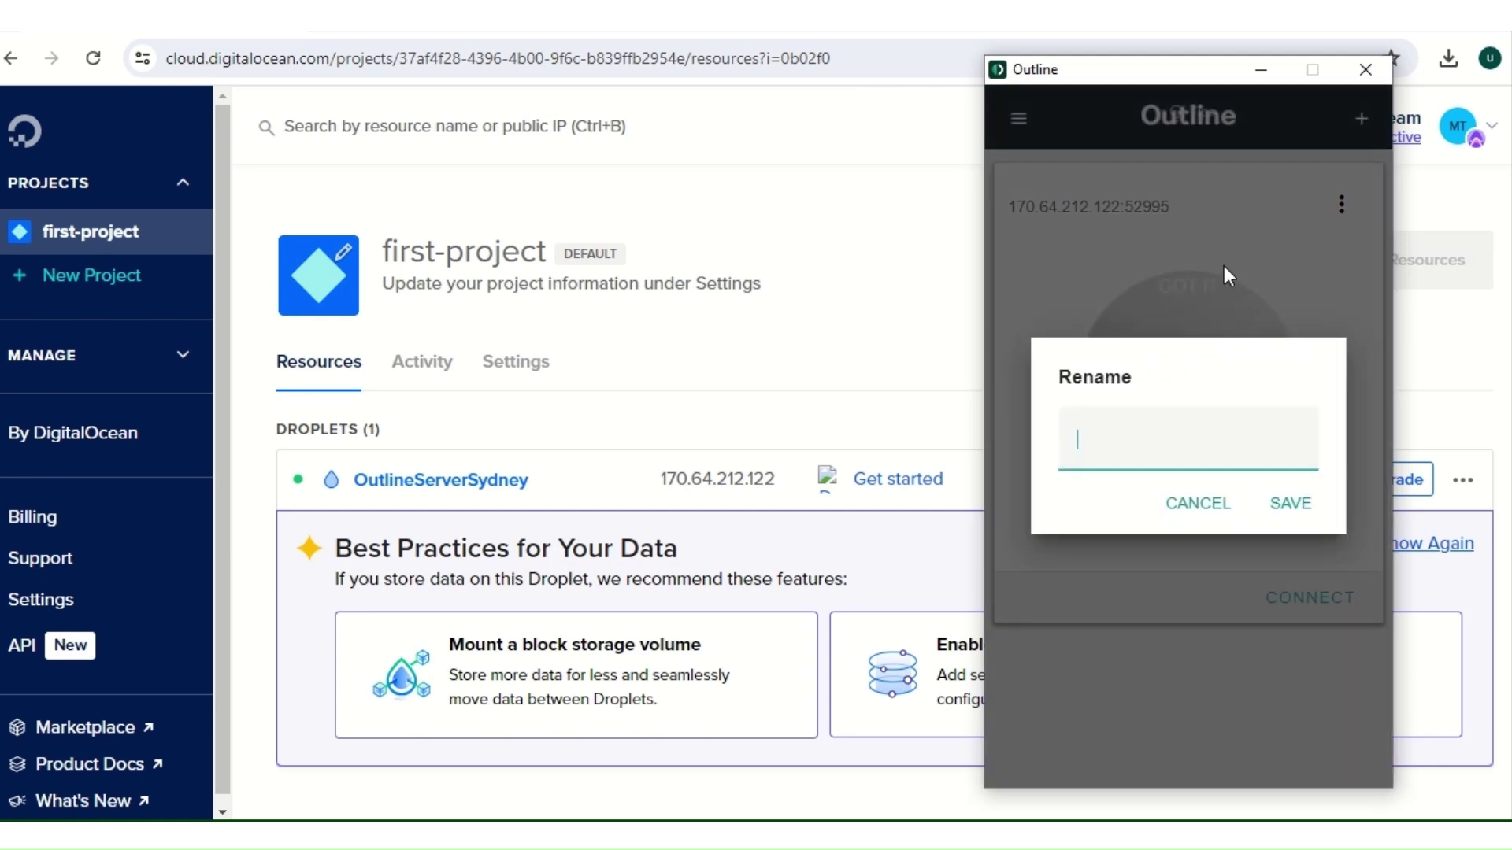
type("s")
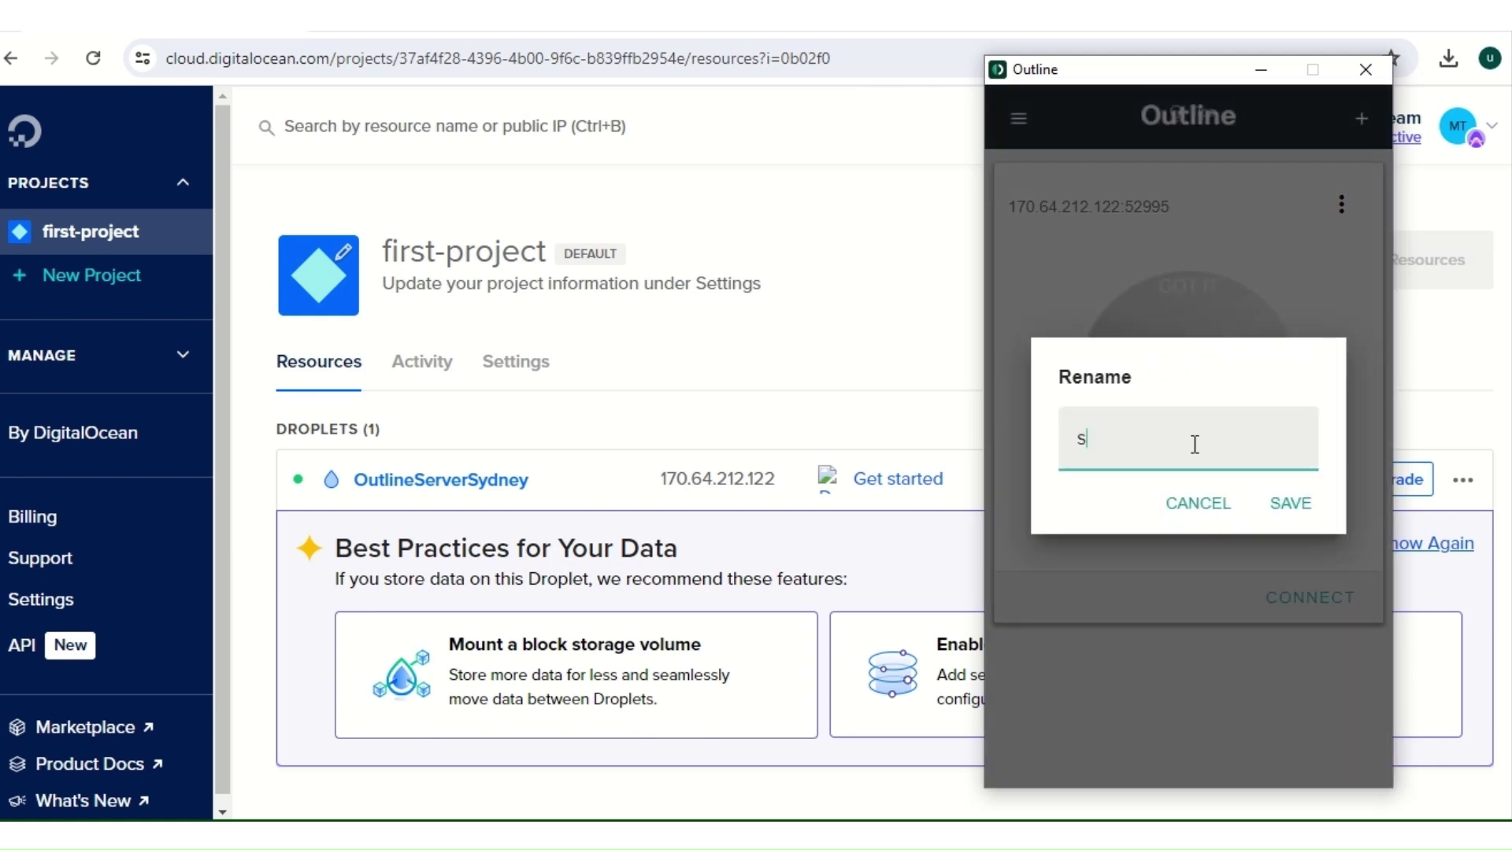
type("ydney")
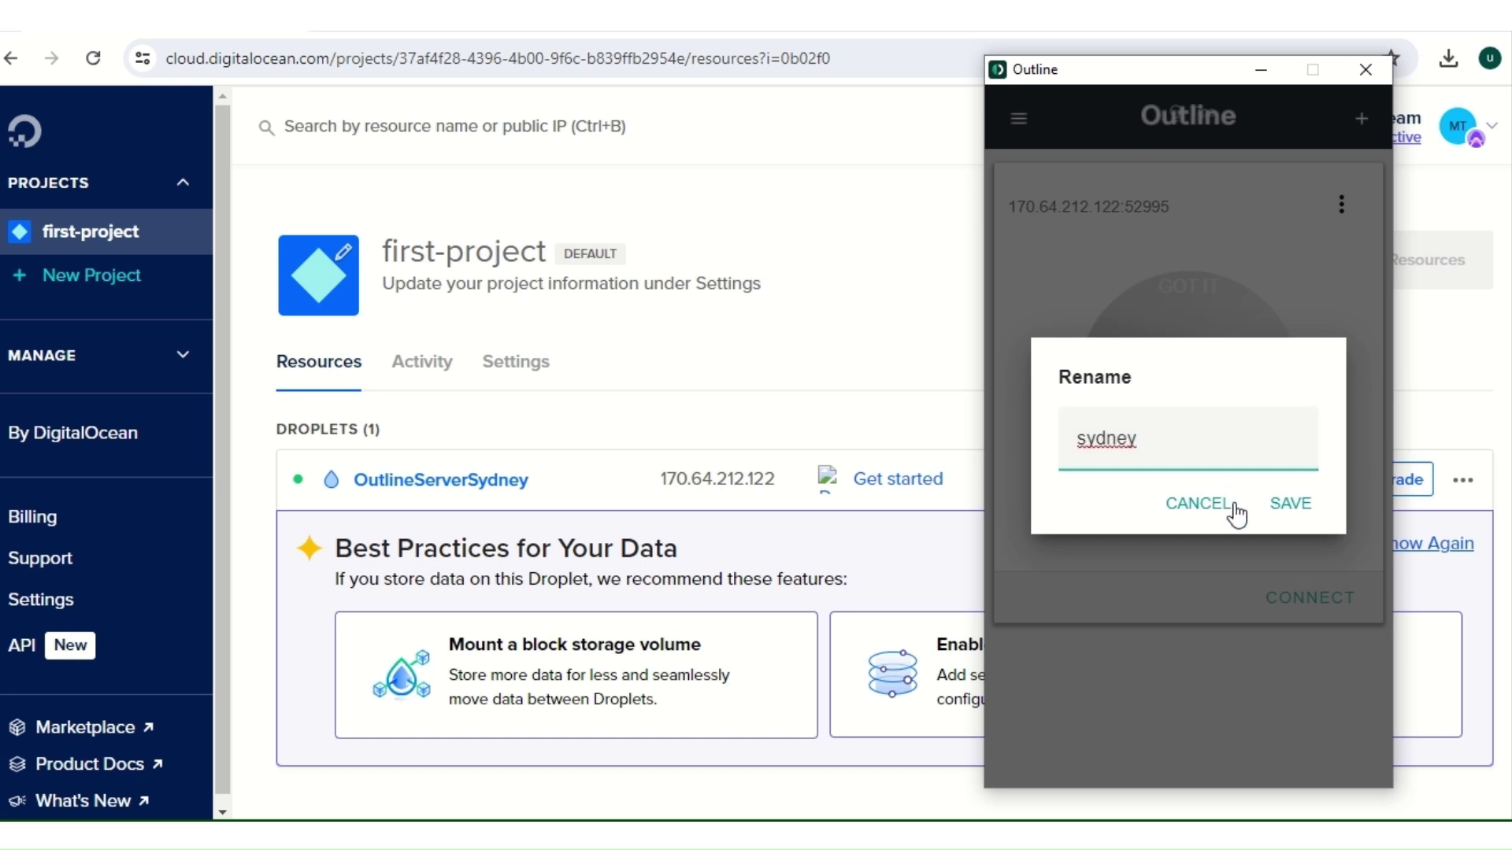
left_click(1299, 502)
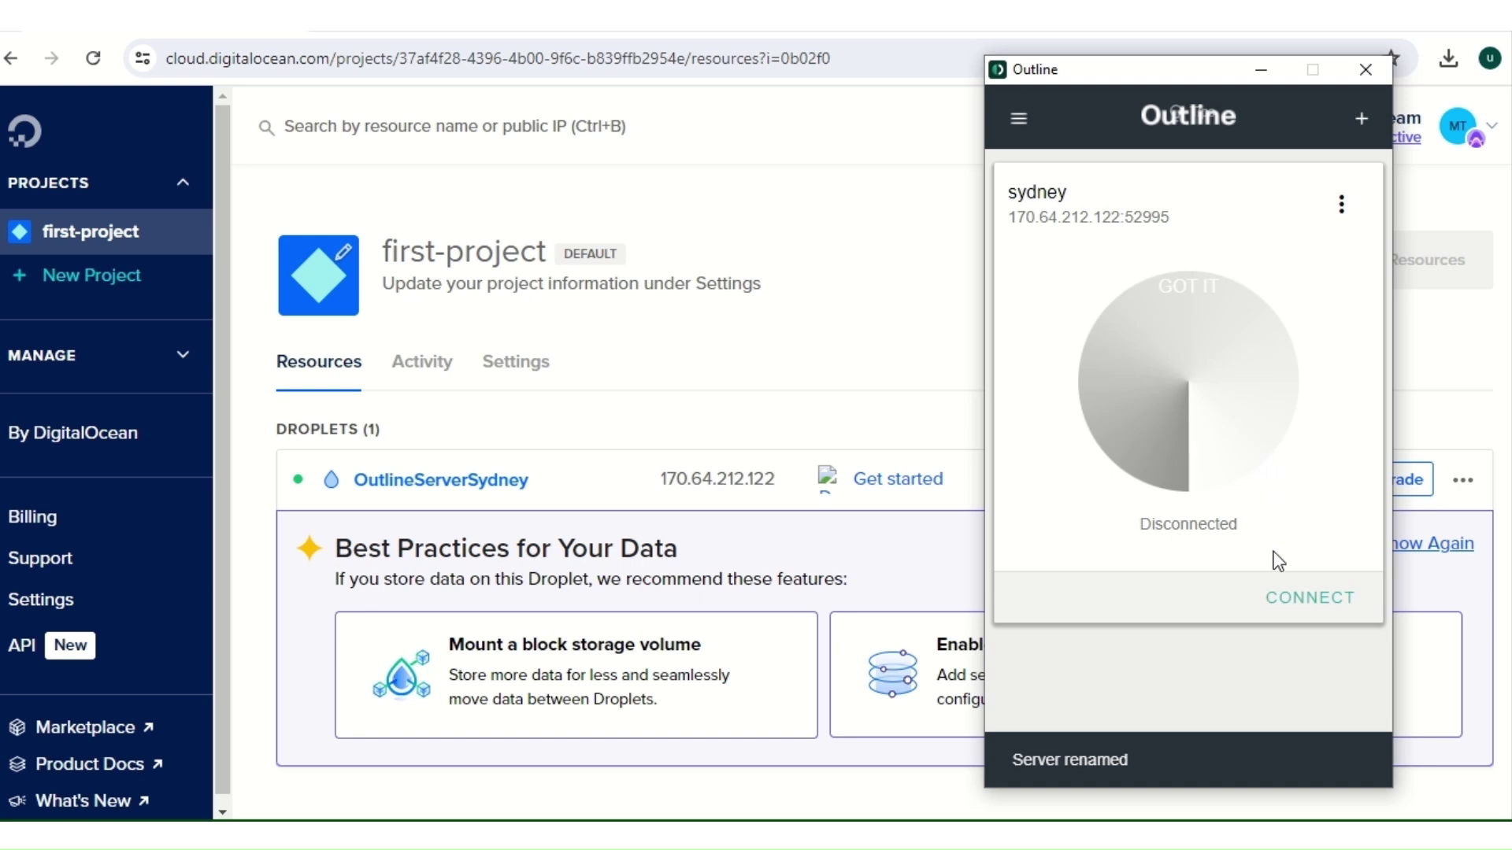
Step: Connect Outline Client to sydney, recheck Key 0's access key, and open a new browser tab
mouse_move(675, 489)
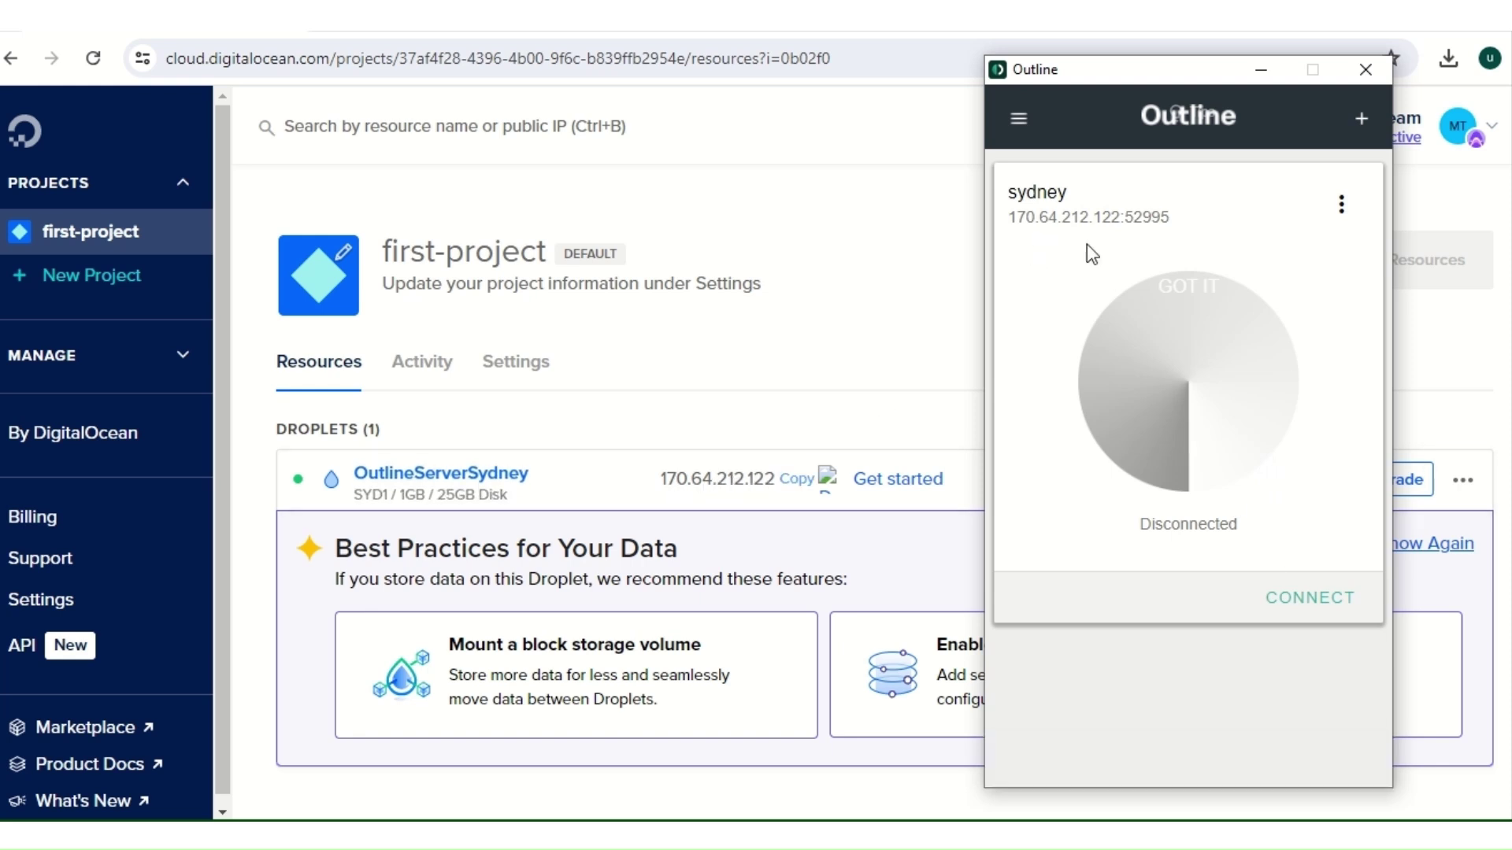
left_click(1323, 606)
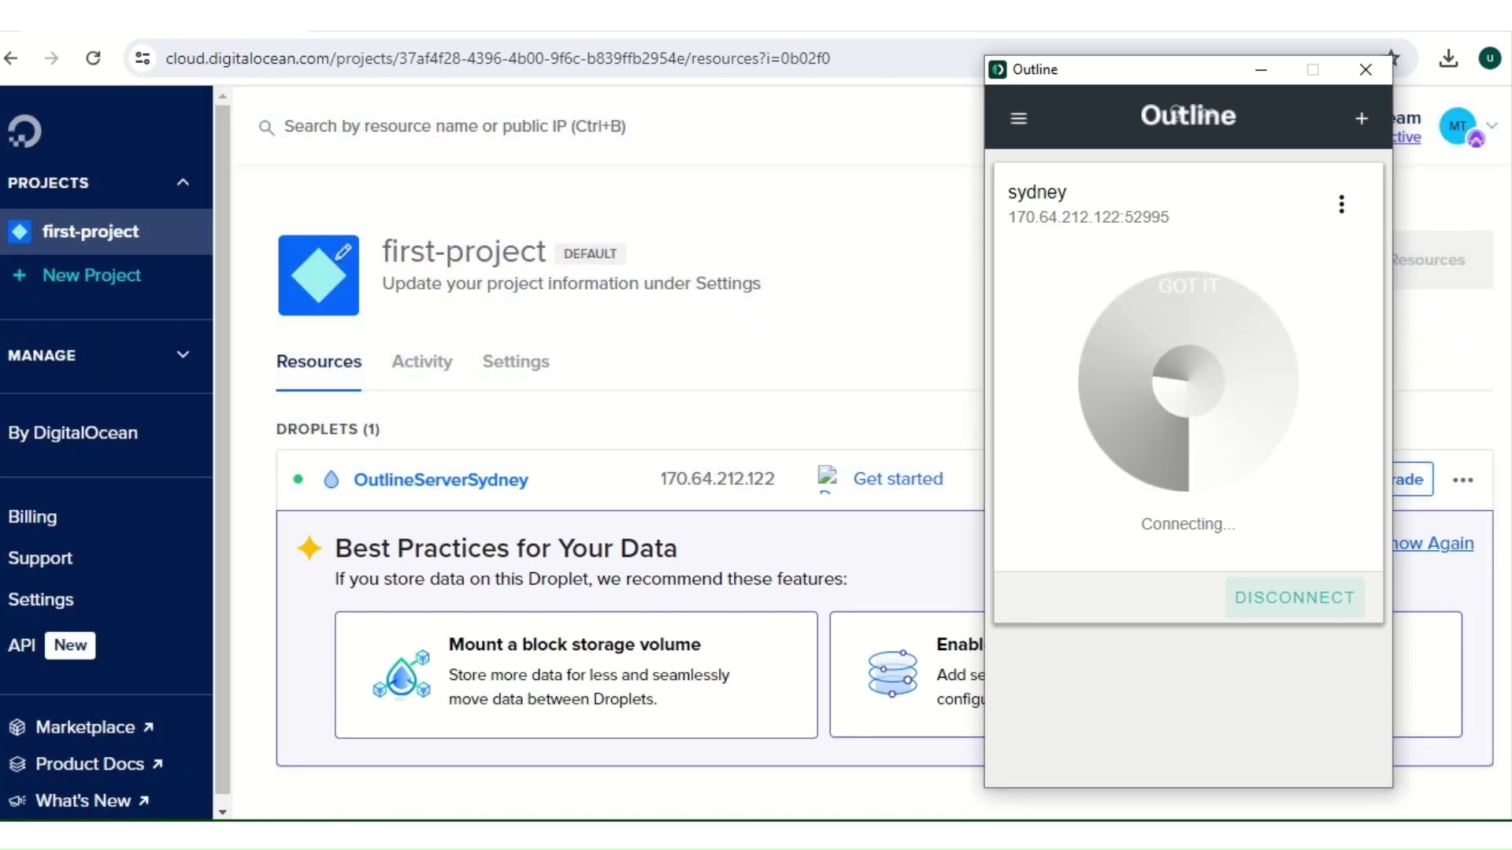
mouse_move(853, 836)
left_click(852, 737)
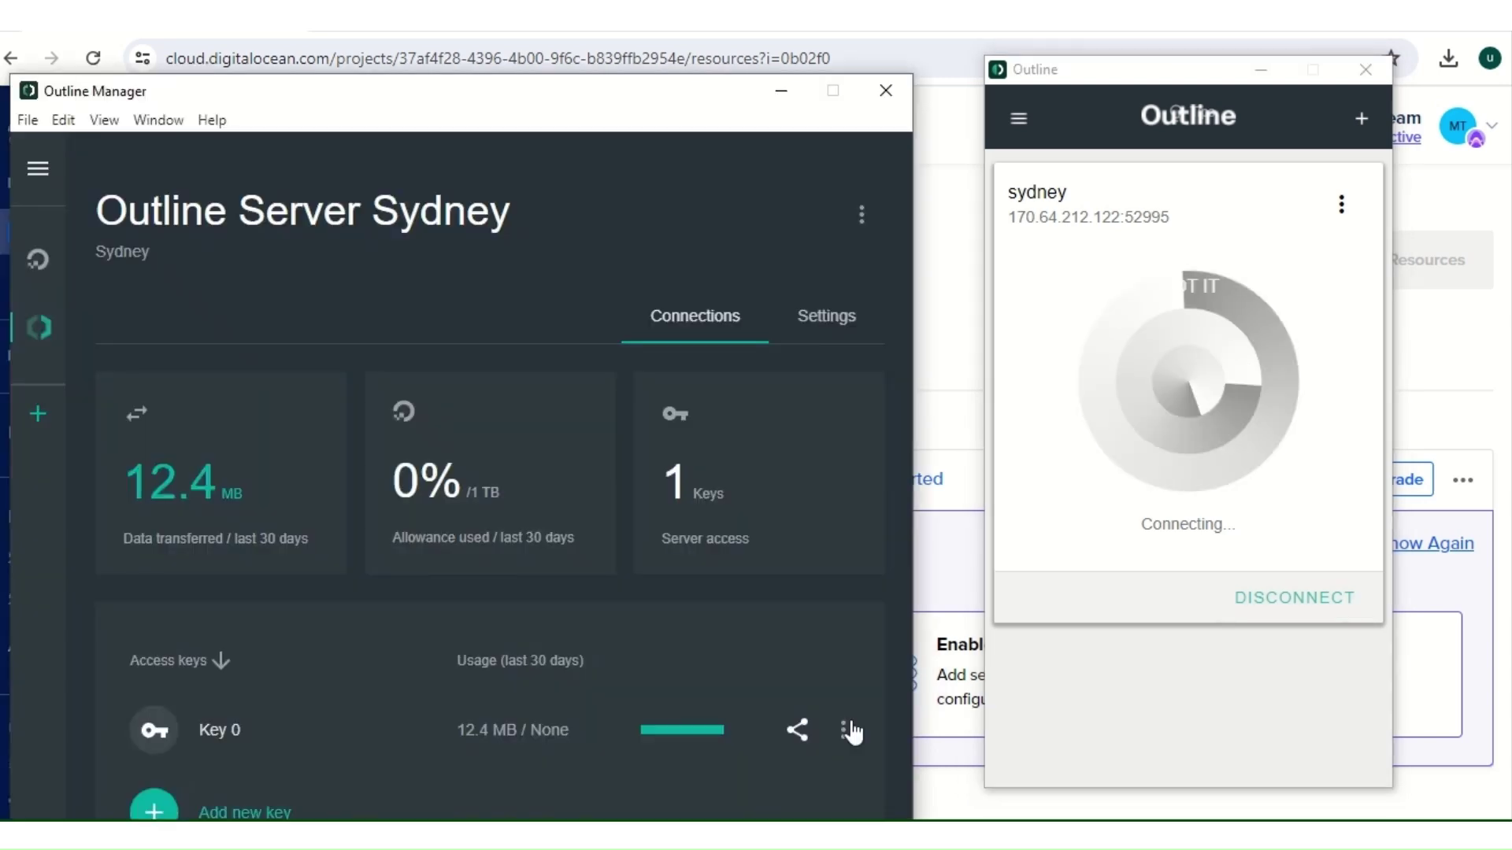
left_click(799, 730)
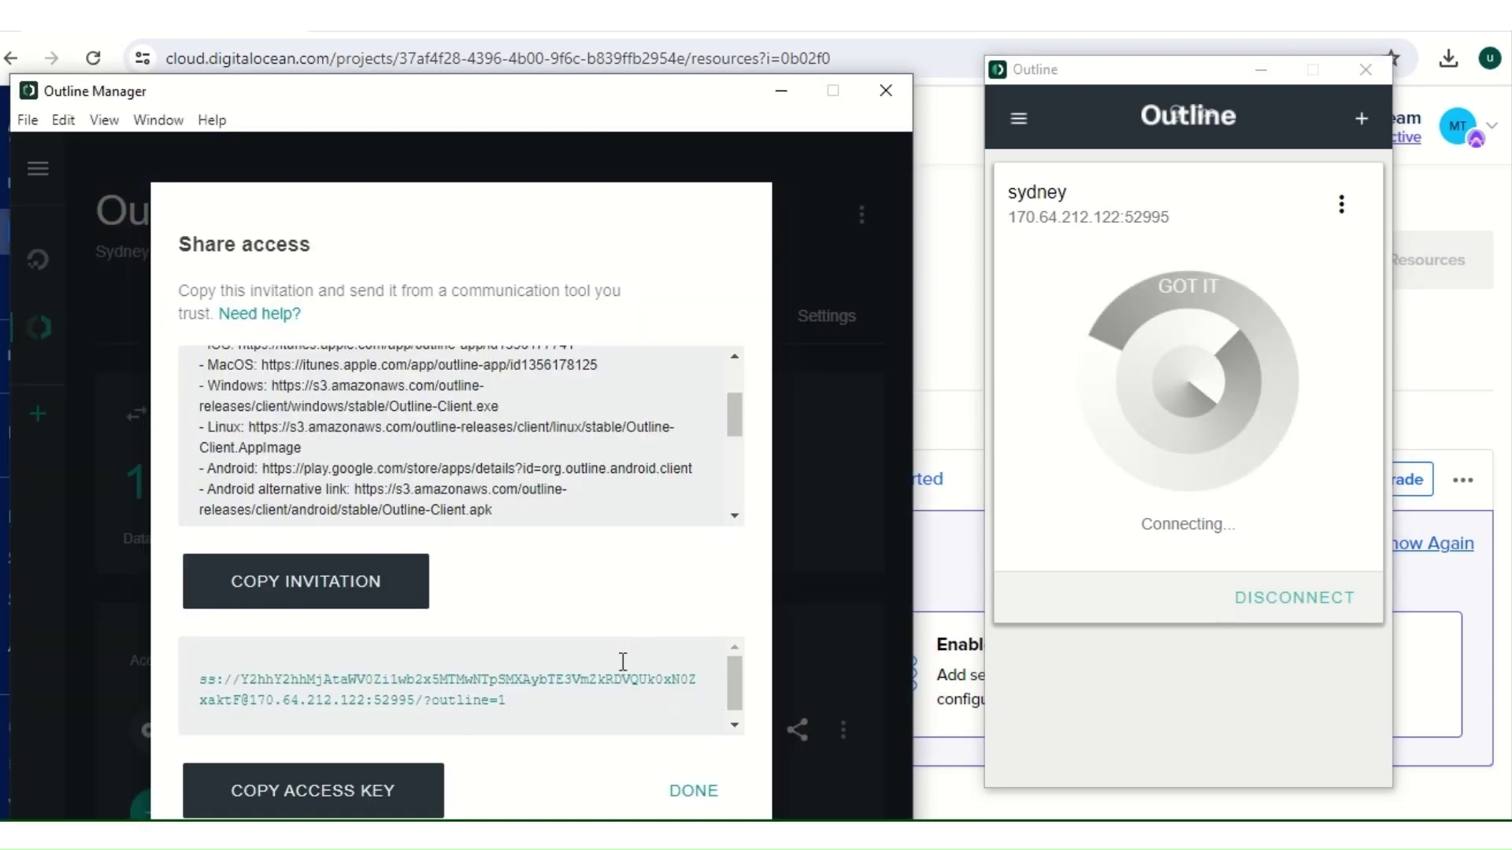
scroll(622, 661, "down", 1)
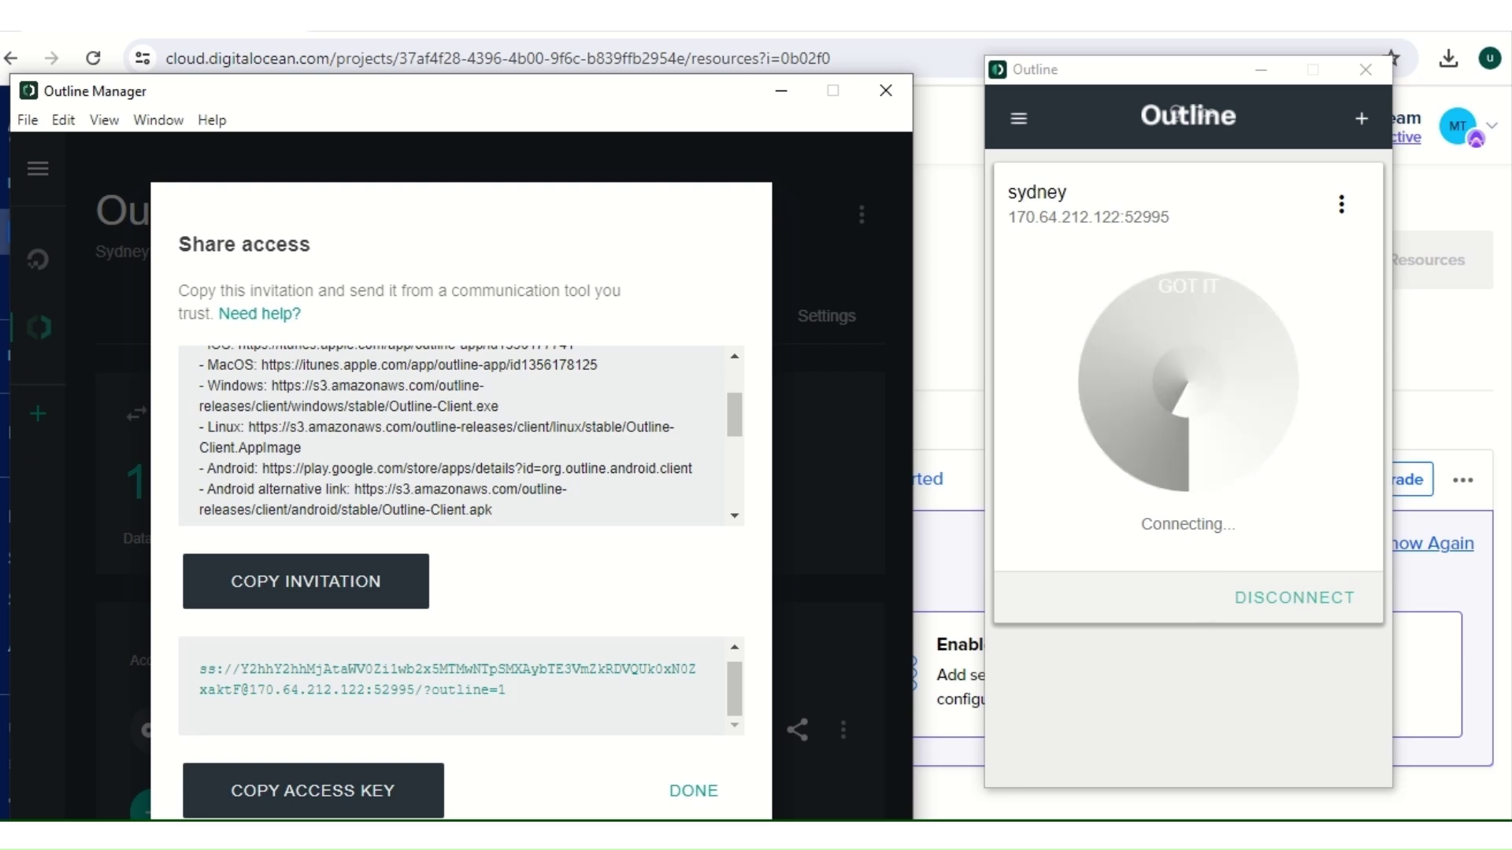
left_click(919, 307)
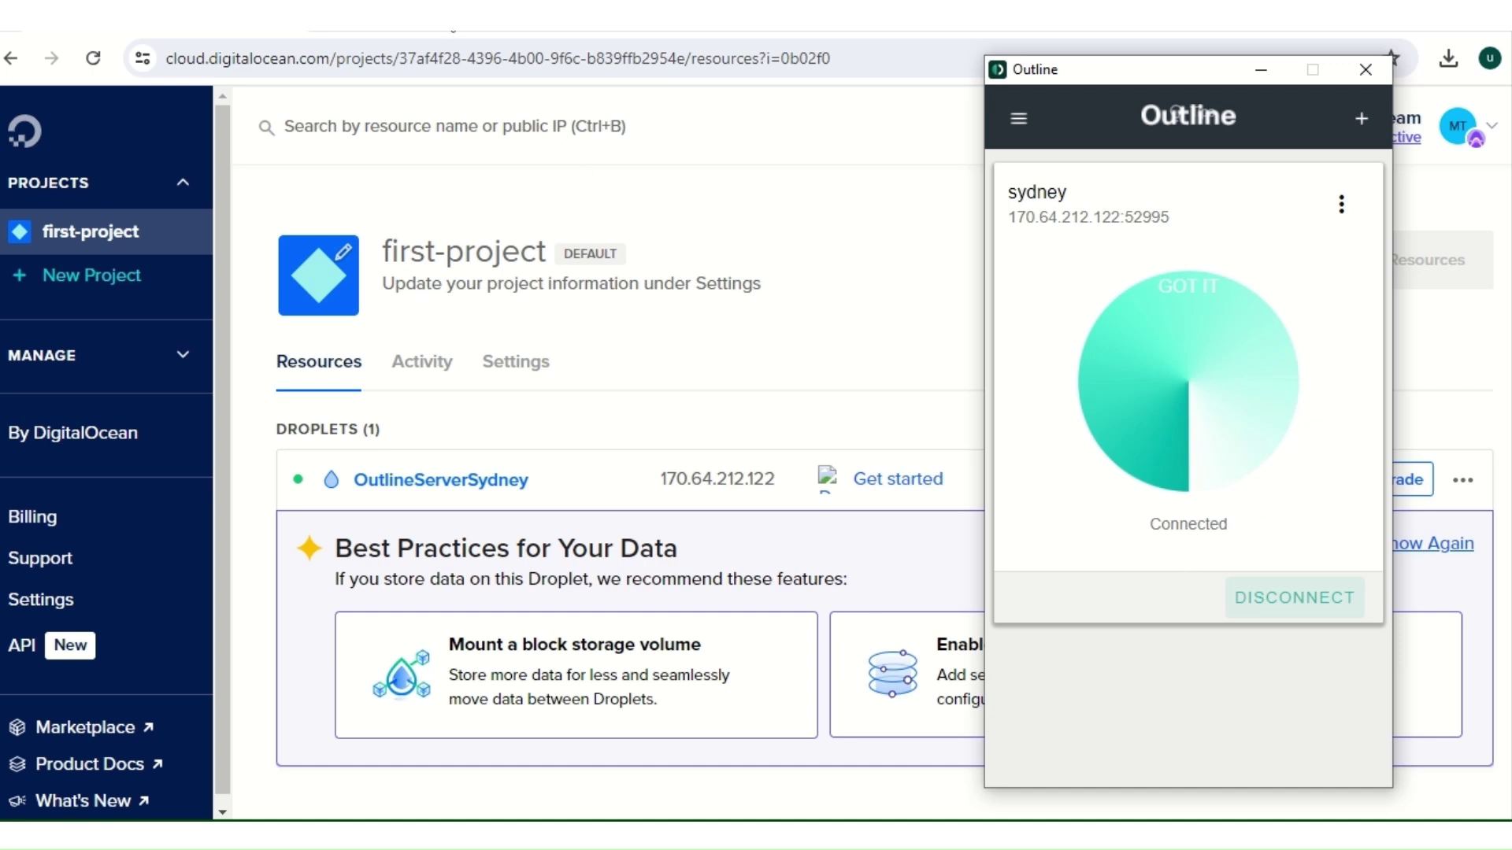
left_click(453, 30)
Step: Search whatsmyip and confirm the IP 170.64.212.122 is DigitalOcean LLC in Sydney, Australia
left_click(464, 54)
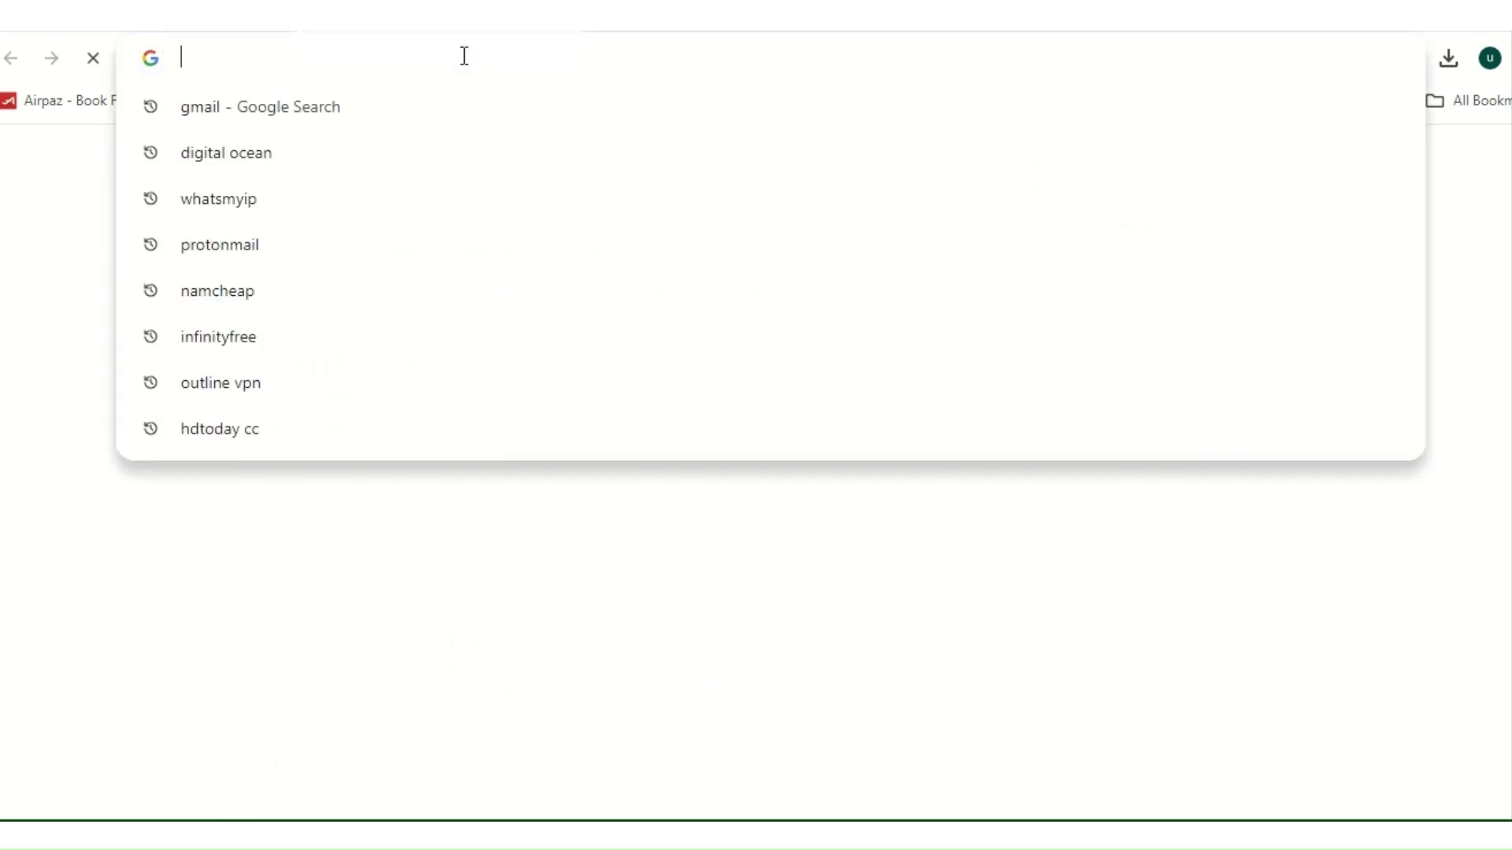
left_click(354, 198)
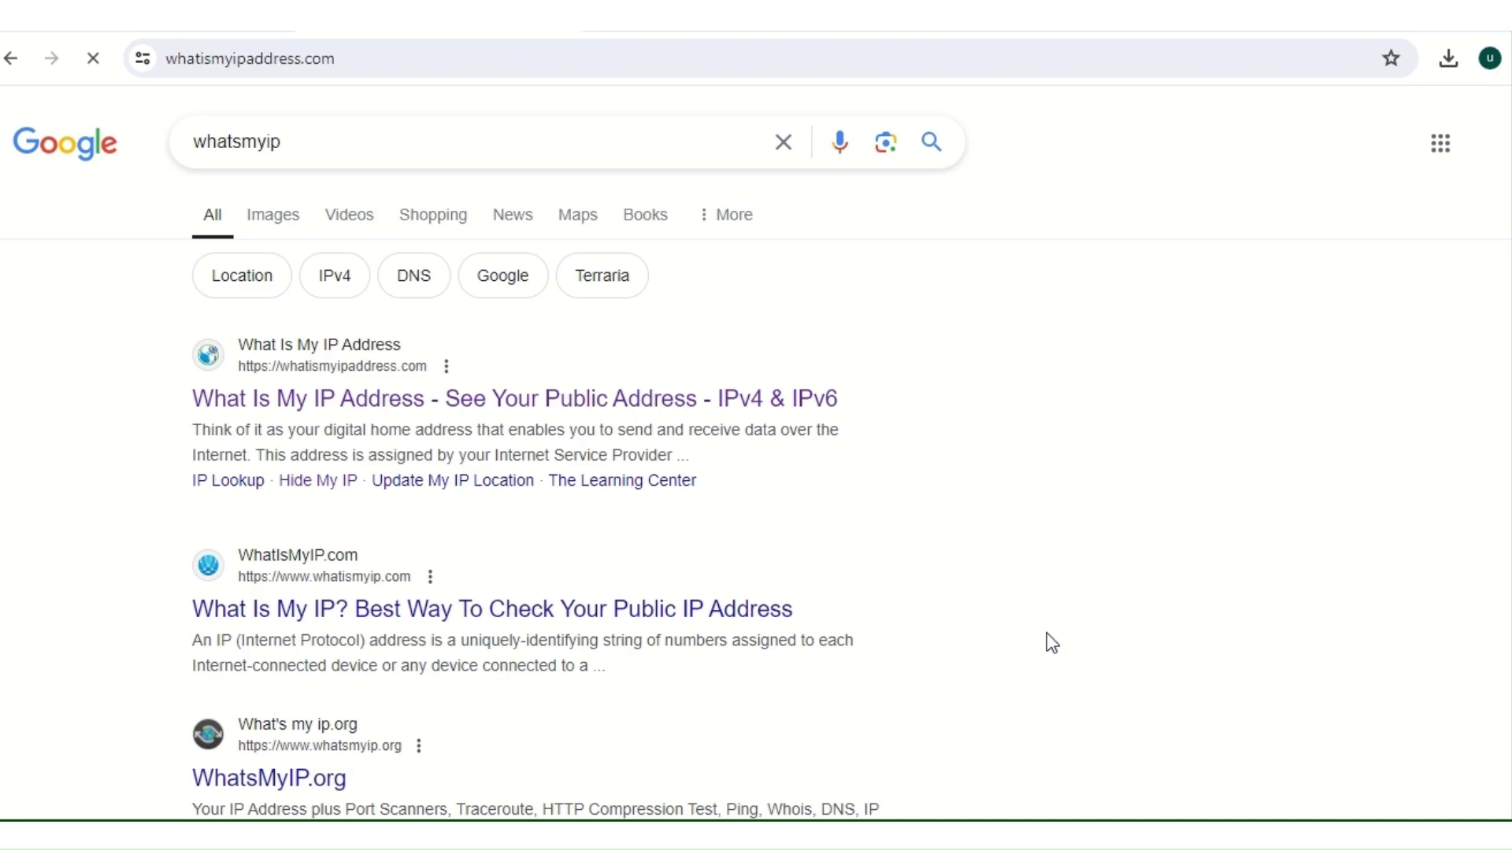
scroll(820, 469, "down", 1)
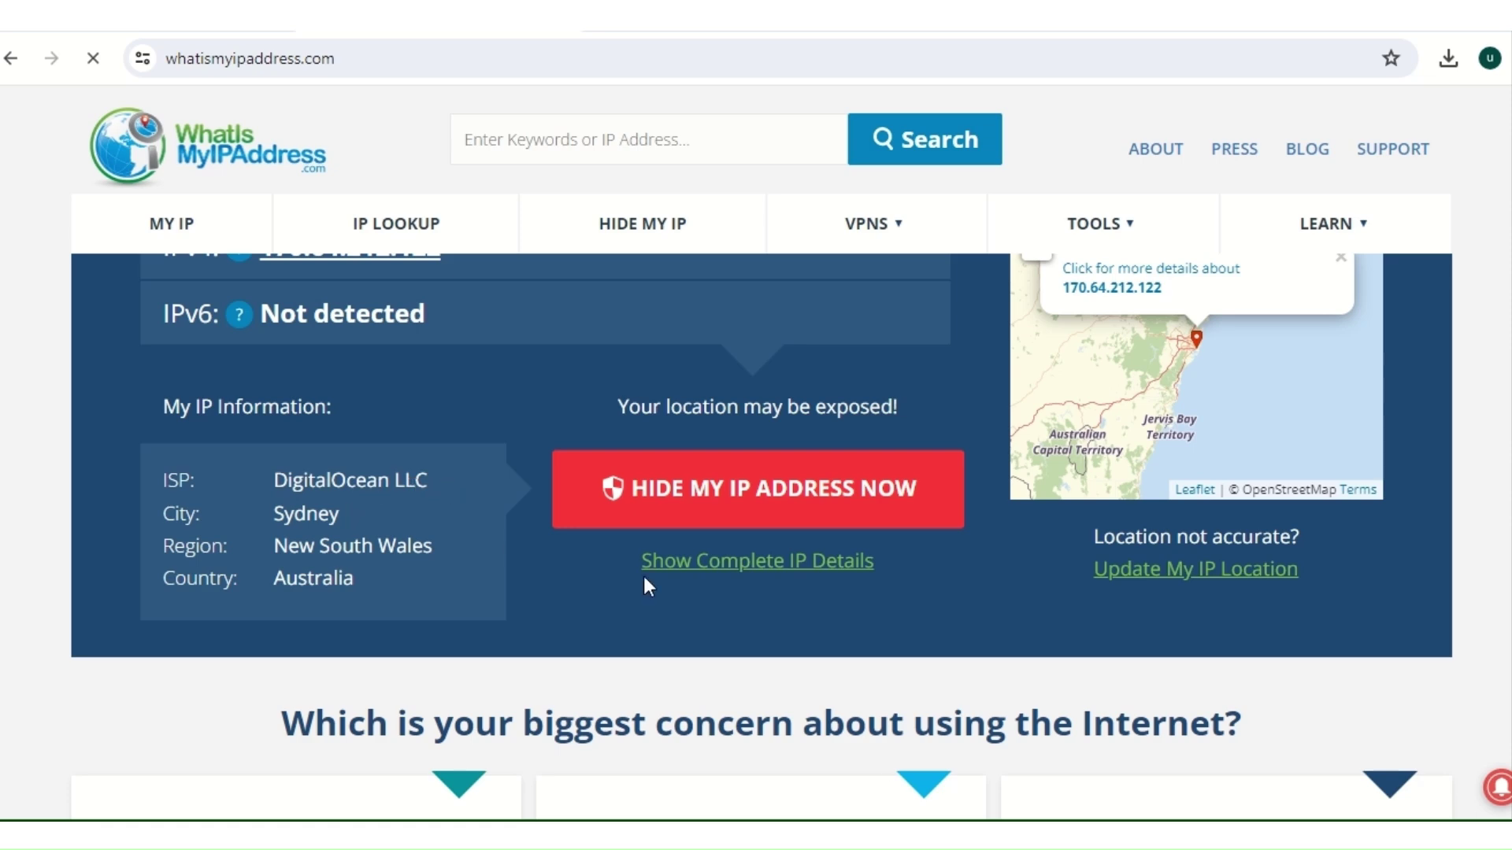
Step: Close the Outline Client window showing sydney disconnected, returning to Outline Server Sydney
mouse_move(852, 835)
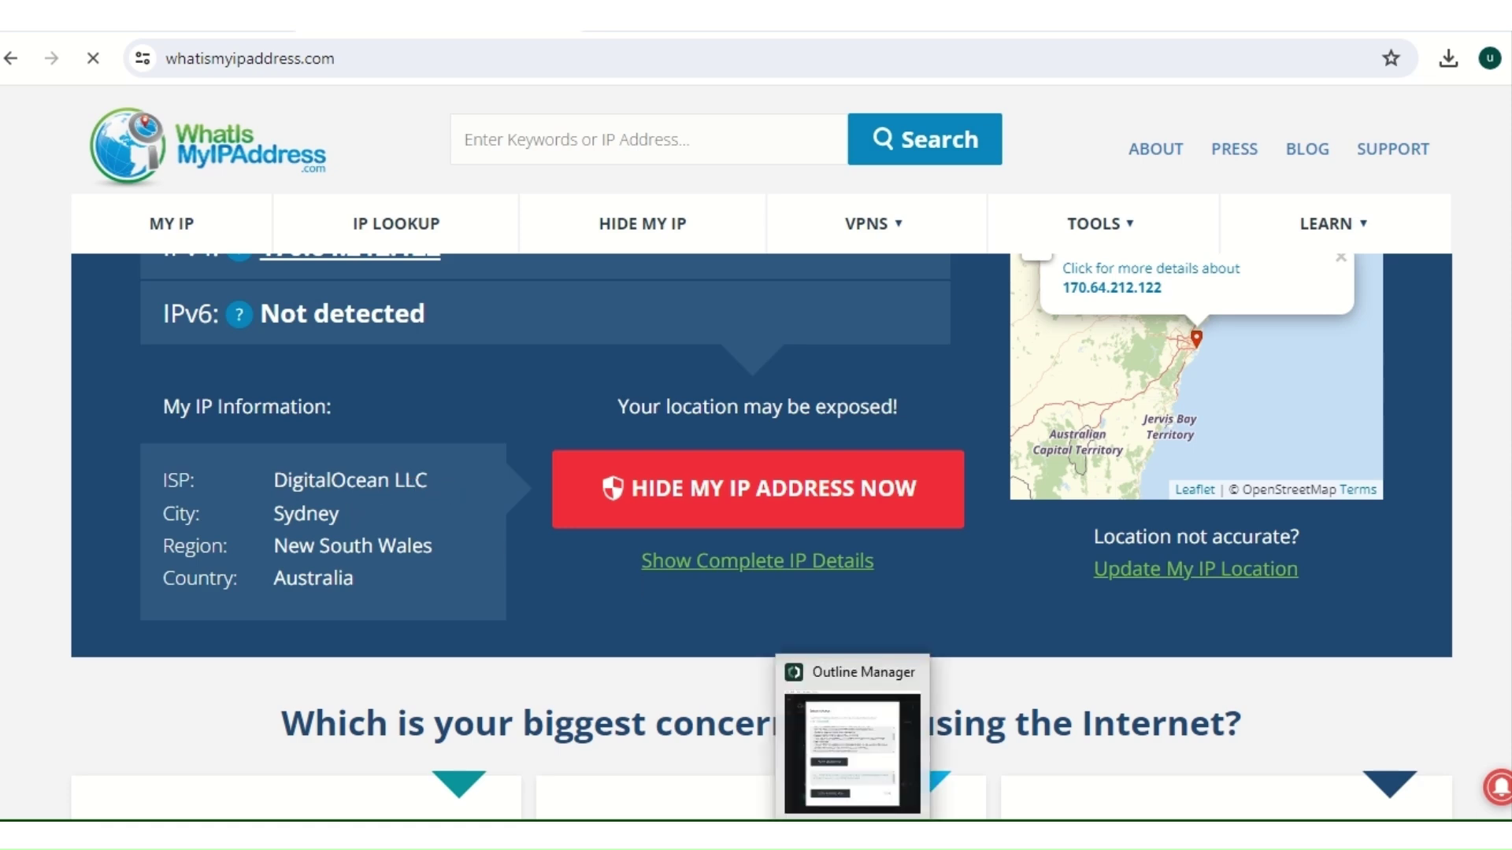
left_click(852, 835)
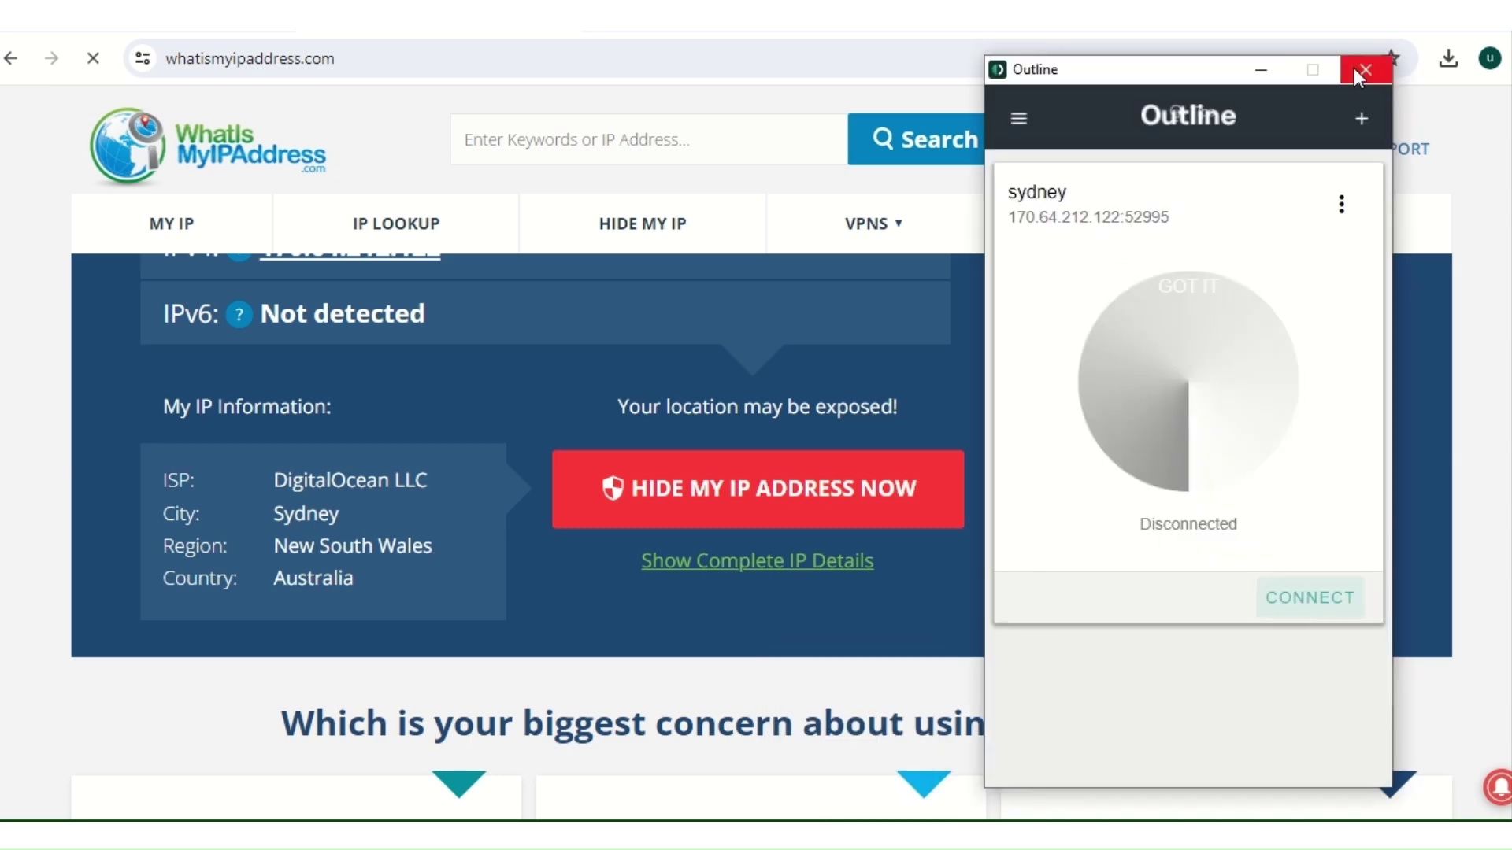
left_click(1365, 68)
left_click(863, 216)
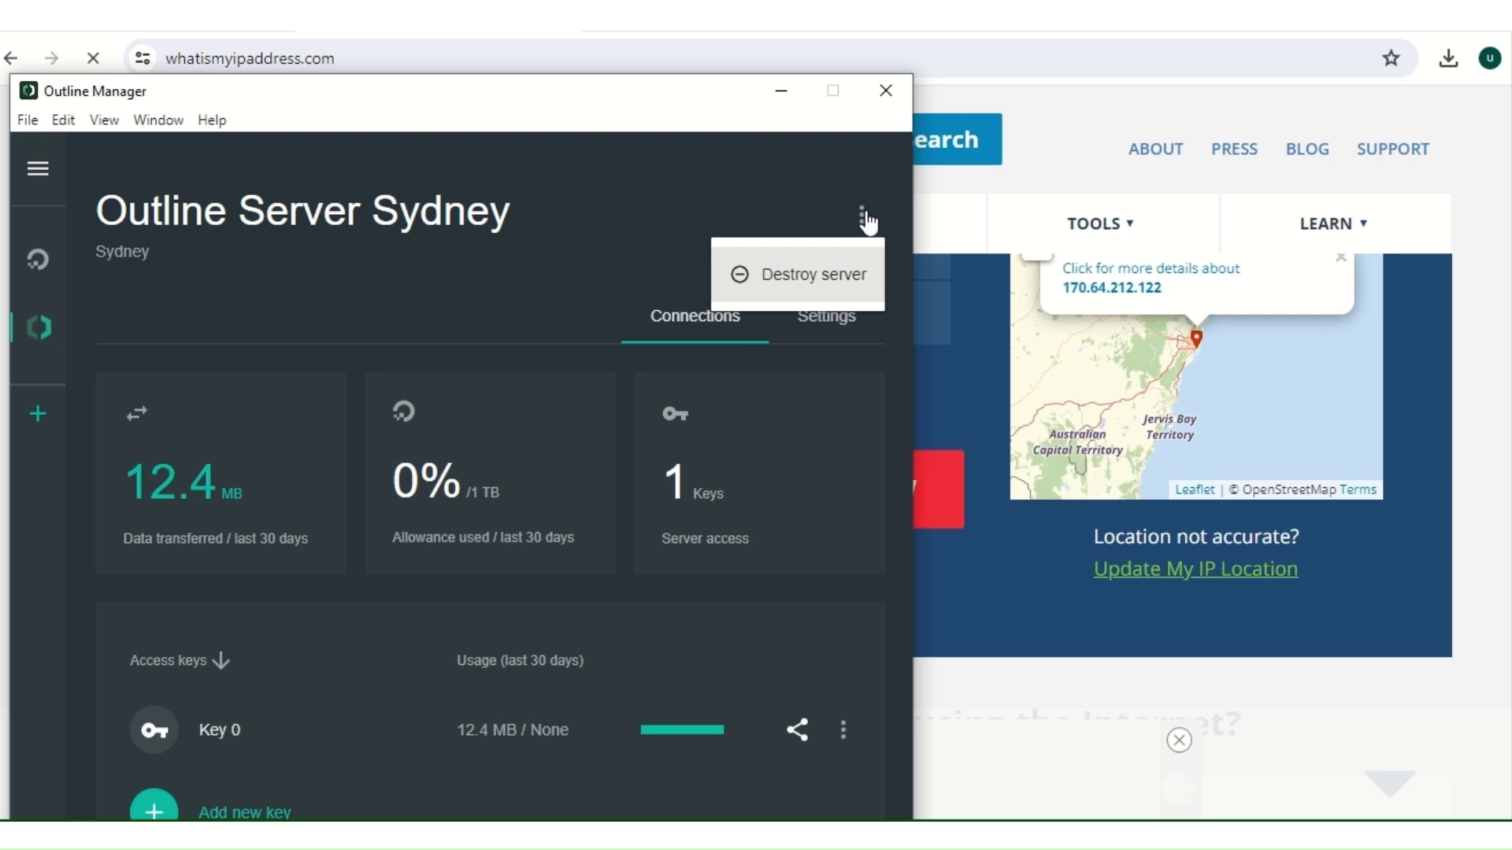
Step: Destroy Outline Server Sydney and confirm the permanent deletion
left_click(831, 277)
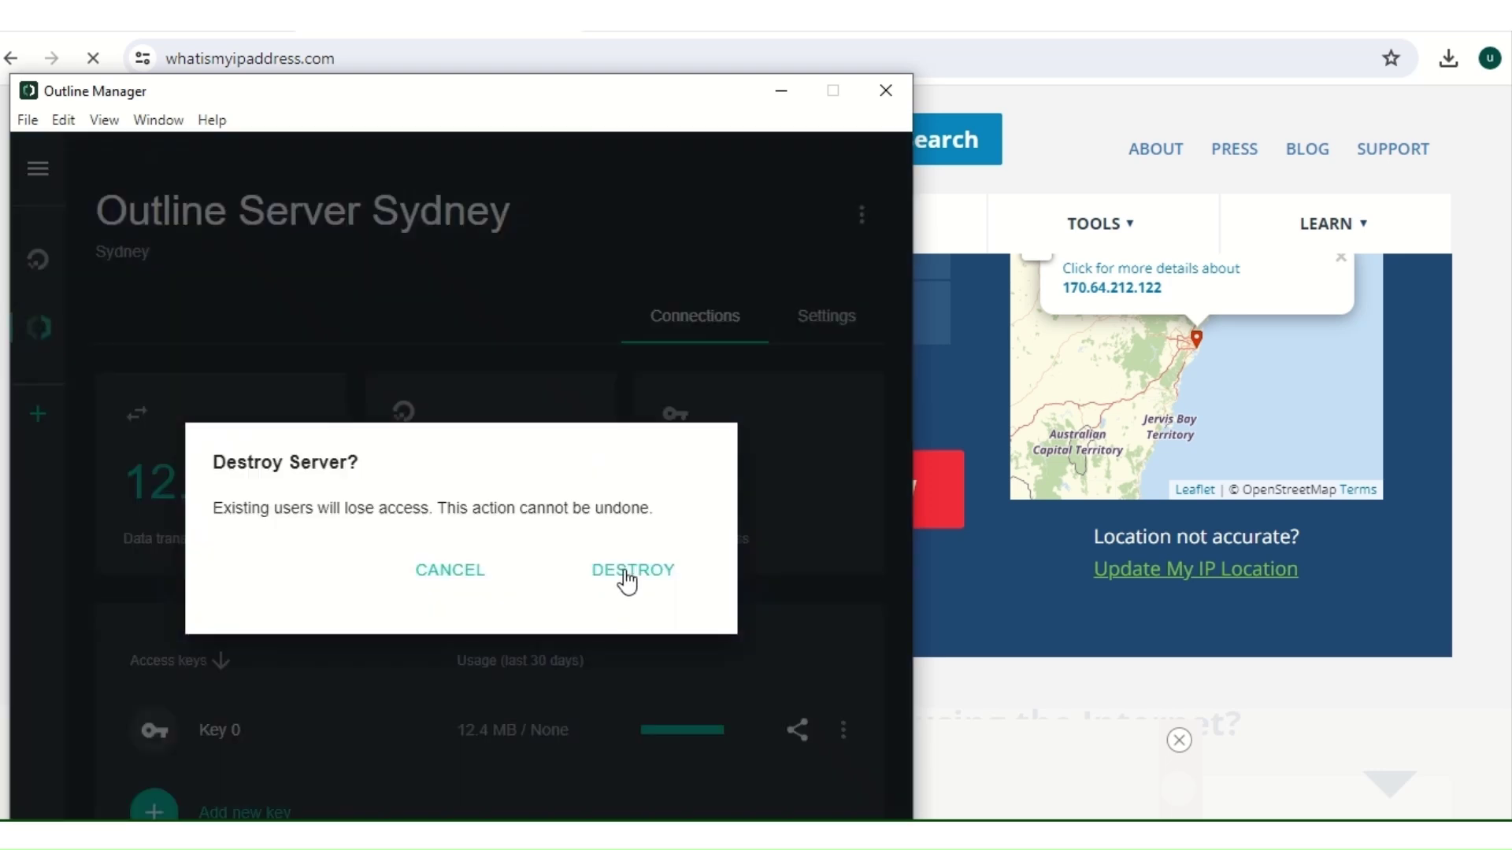
left_click(627, 580)
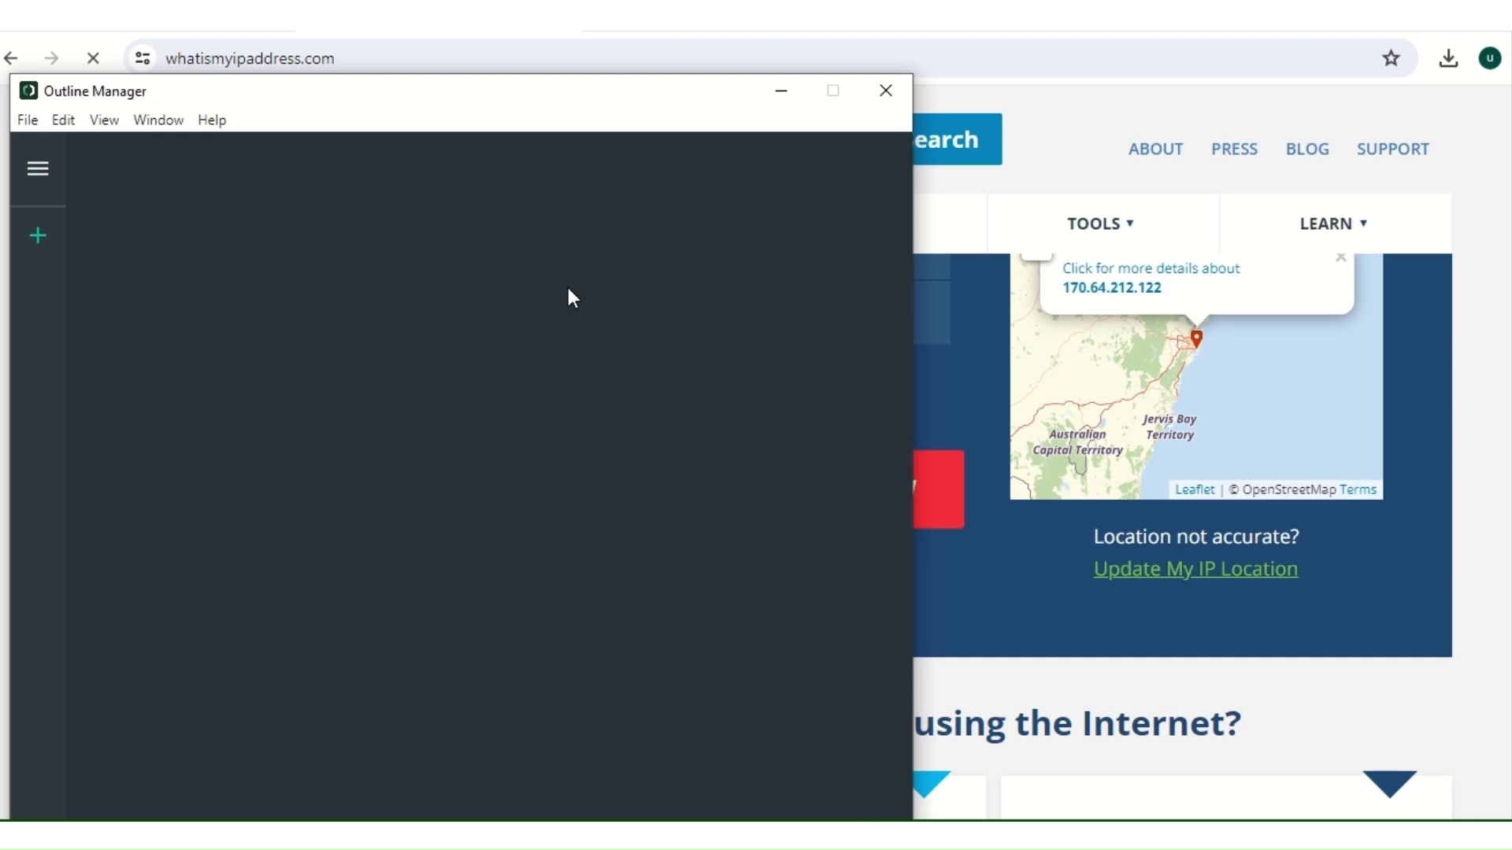